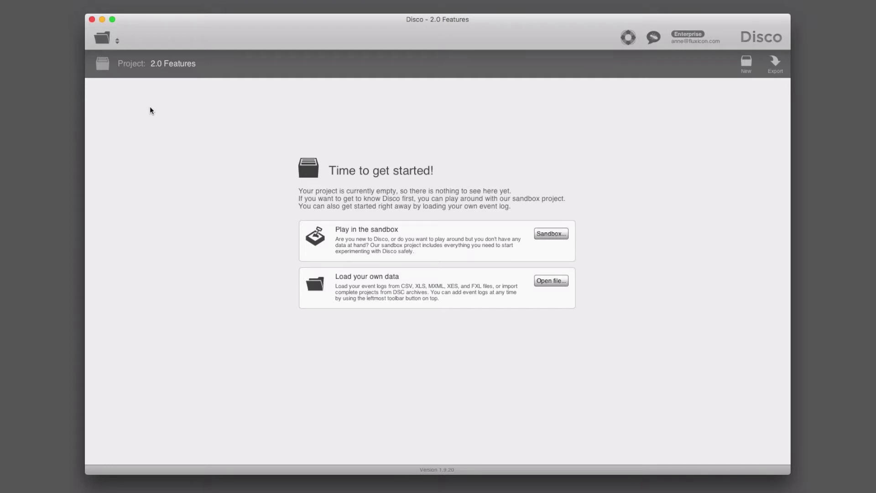
# Step: Import Credit Application Process.csv from the Desktop, checking the Activity and Complete Timestamp column assignments before starting the import
pyautogui.click(103, 39)
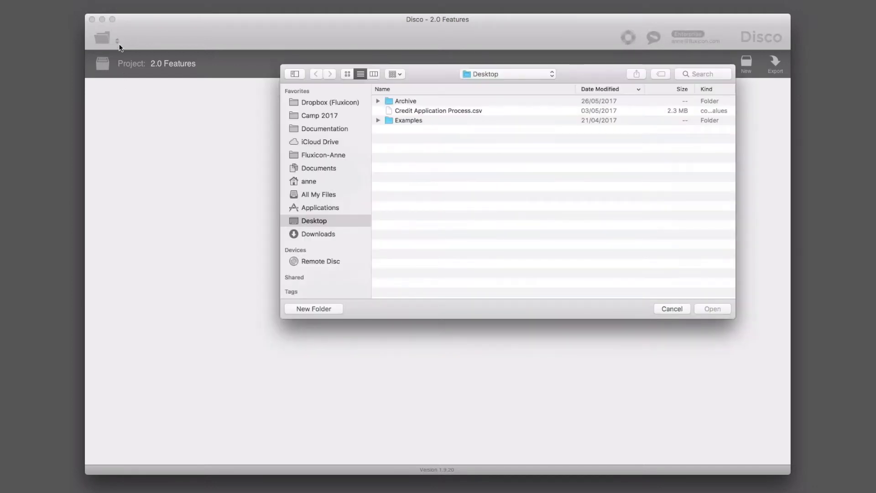
pyautogui.click(412, 110)
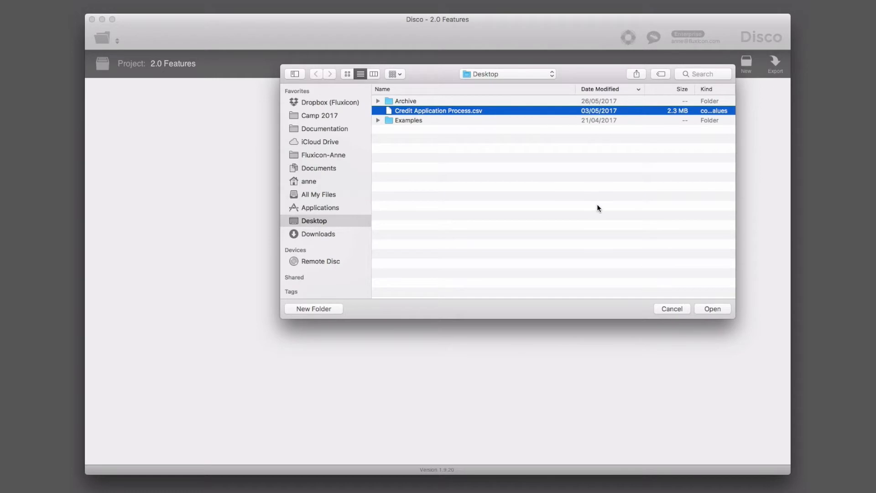
pyautogui.click(713, 309)
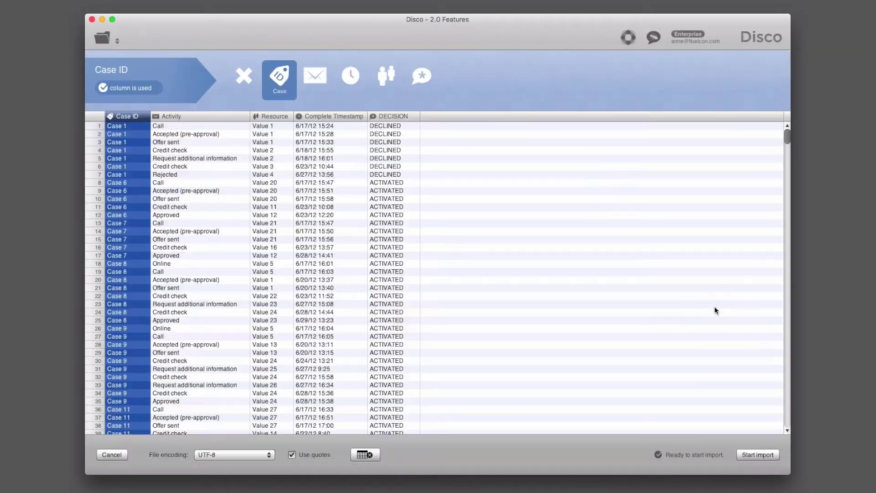
pyautogui.click(191, 213)
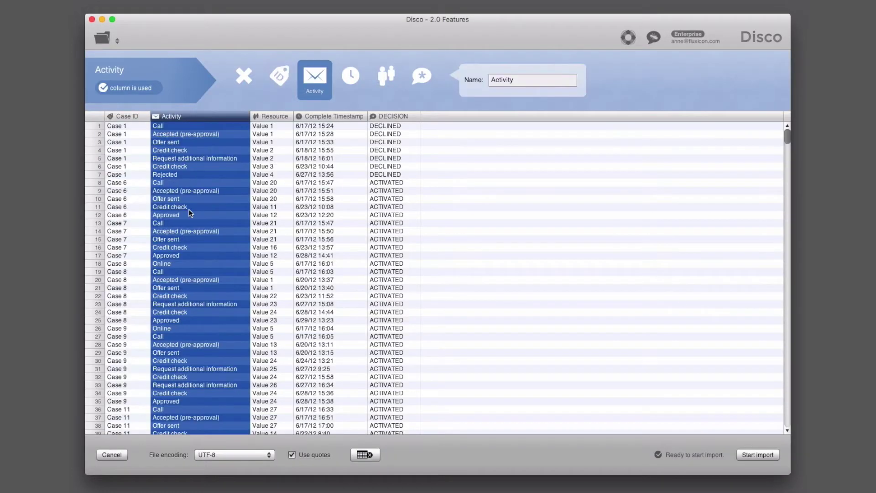
pyautogui.click(325, 204)
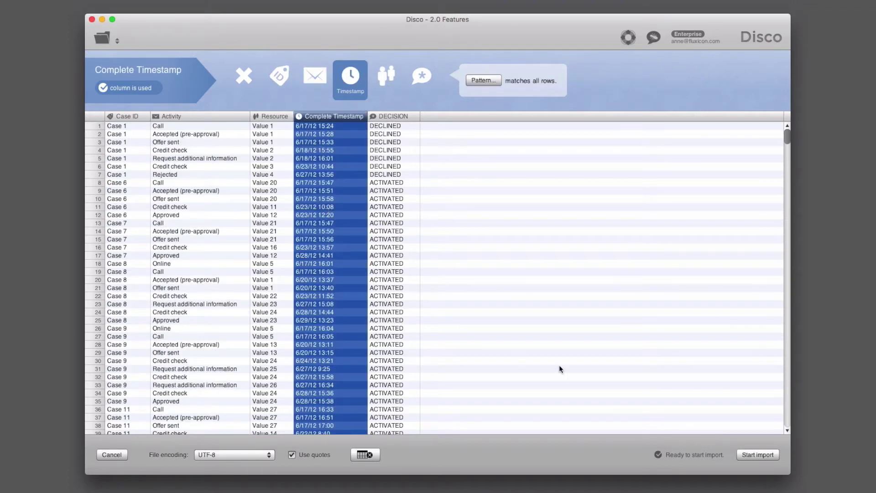
pyautogui.click(750, 454)
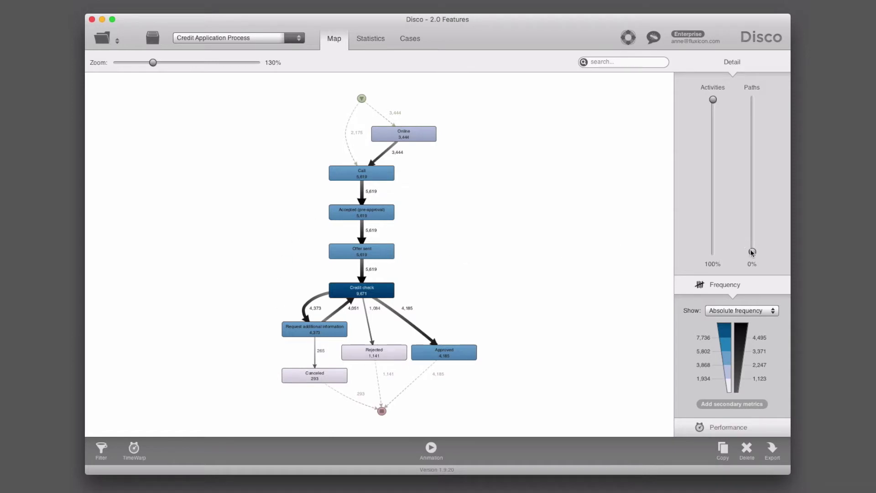
# Step: Raise the process map's paths detail to 100% and examine the full flow from the start point to the end point
pyautogui.moveTo(753, 252); pyautogui.dragTo(753, 97)
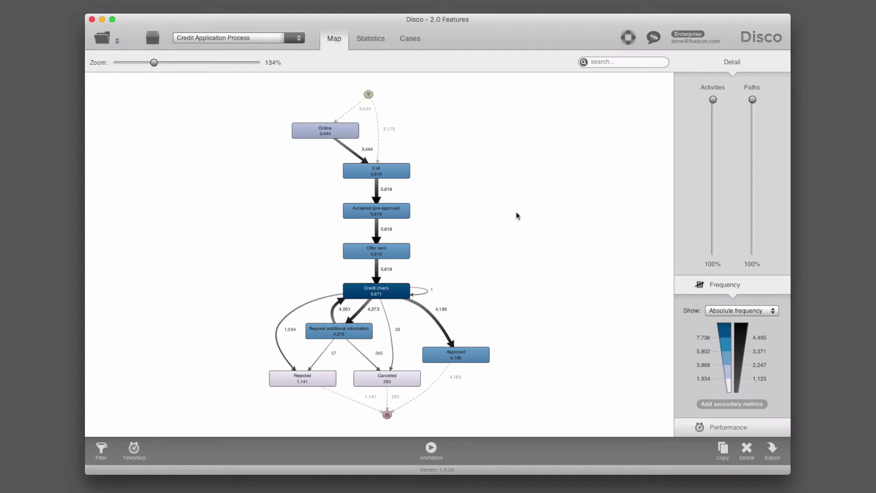
pyautogui.scroll(5, 516, 213)
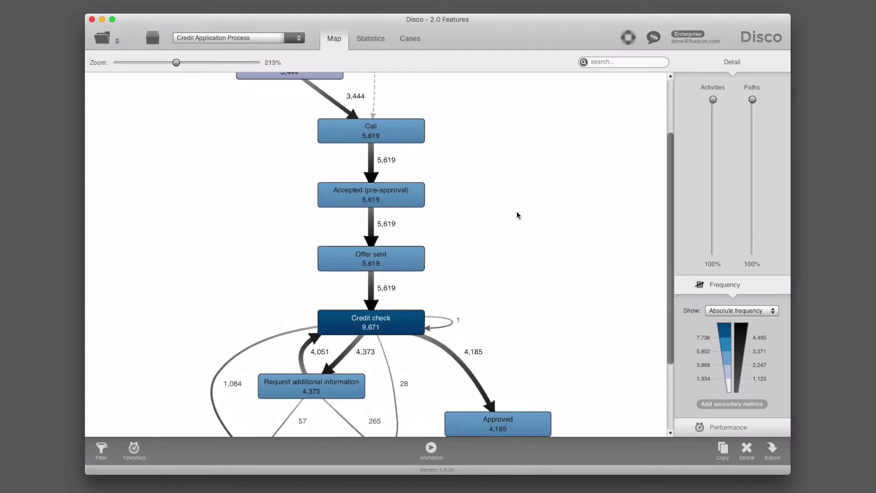
pyautogui.scroll(3, 533, 225)
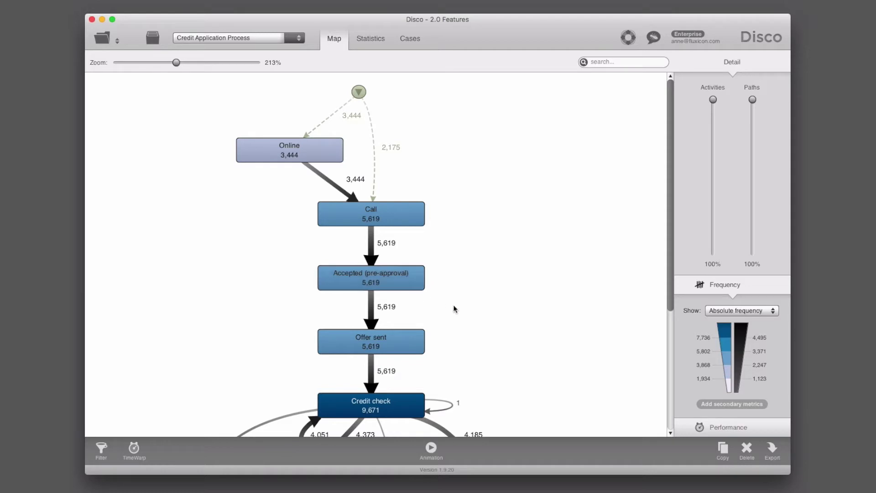
pyautogui.moveTo(483, 338); pyautogui.dragTo(503, 166)
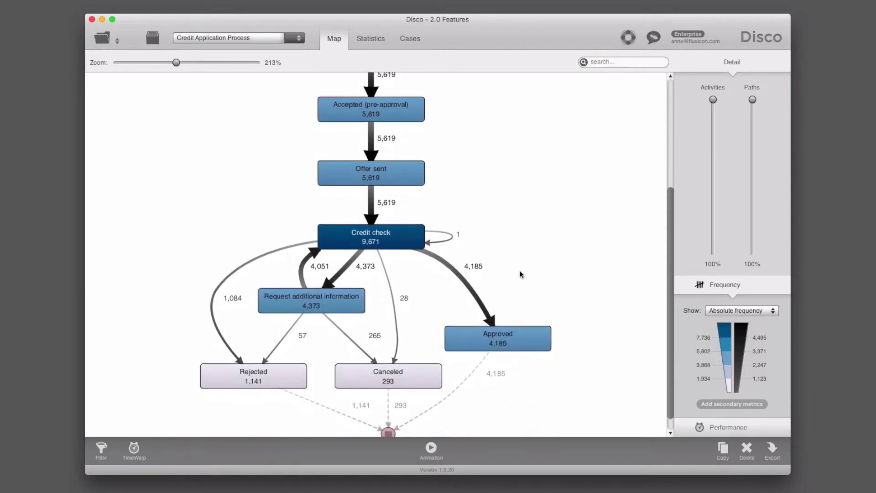
pyautogui.scroll(-2, 519, 228)
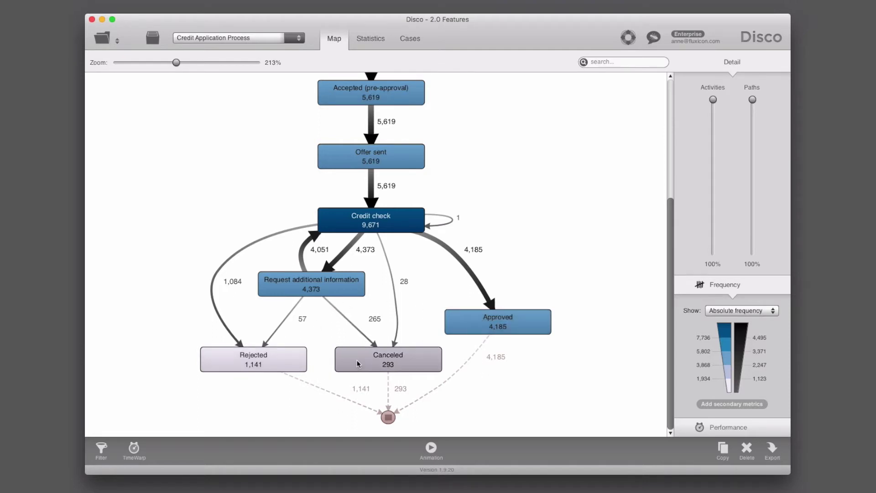
pyautogui.scroll(-1, 510, 246)
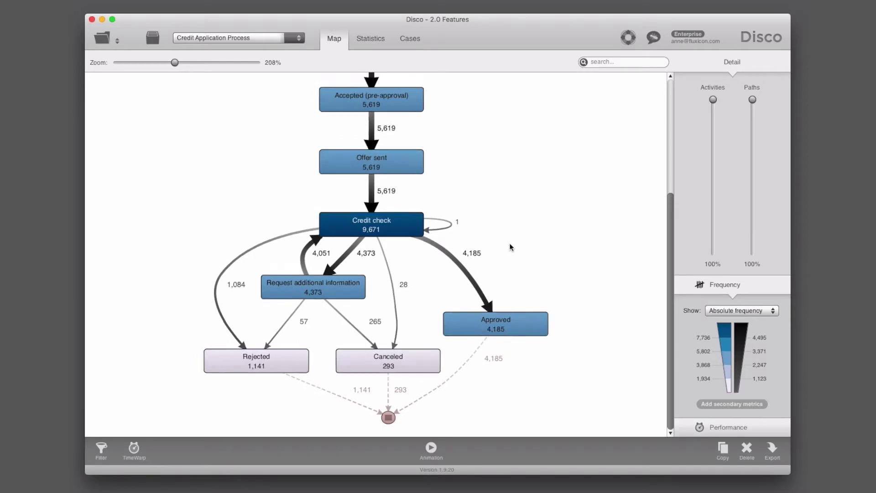
pyautogui.scroll(-5, 511, 247)
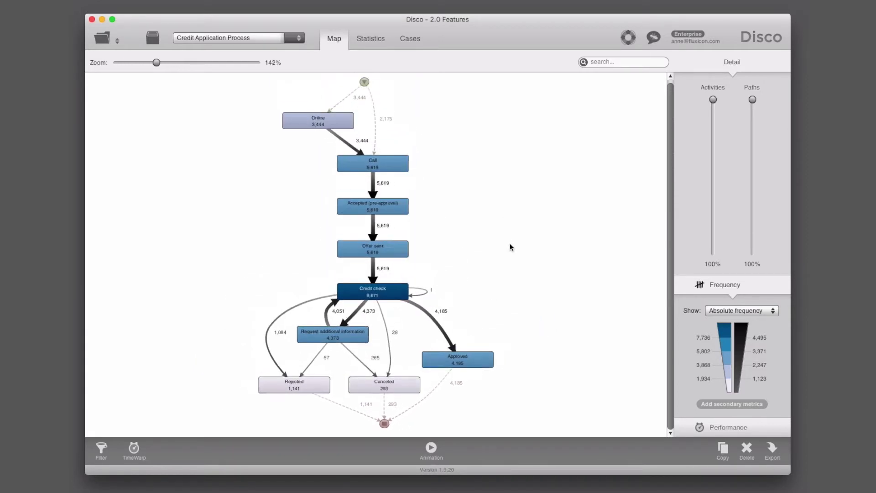
pyautogui.scroll(-1, 510, 247)
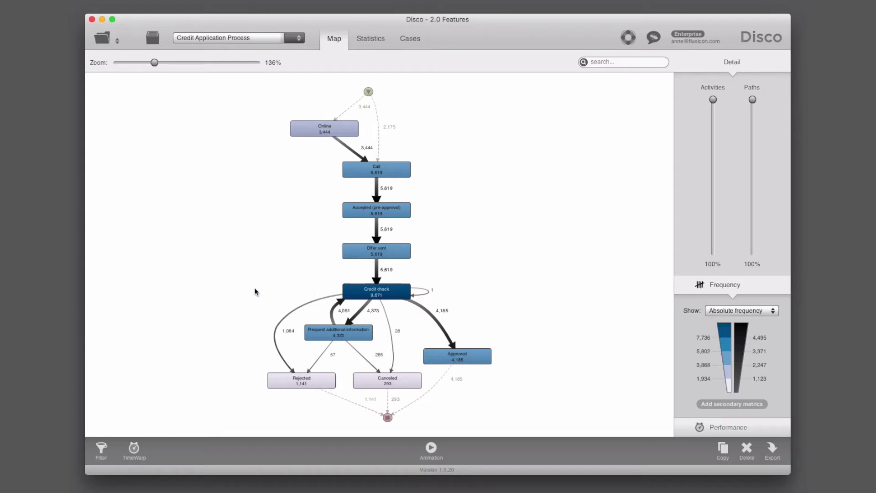
pyautogui.scroll(5, 255, 290)
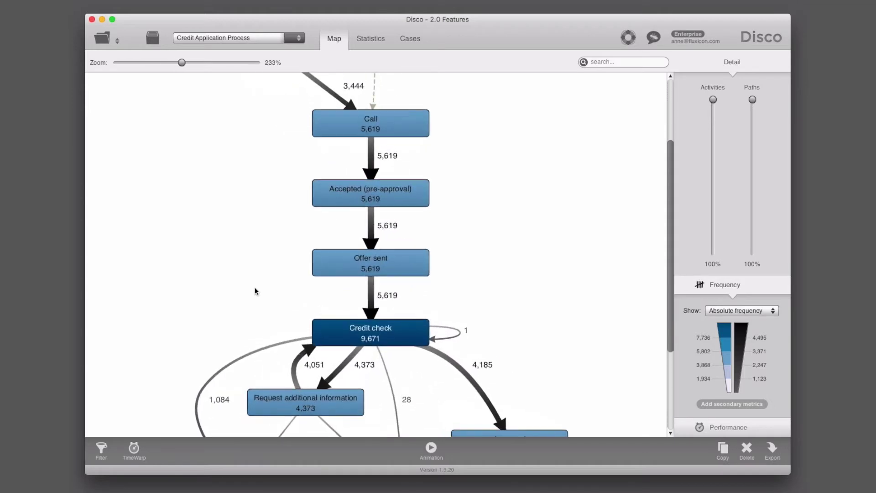
pyautogui.scroll(-4, 245, 302)
pyautogui.scroll(-2, 265, 151)
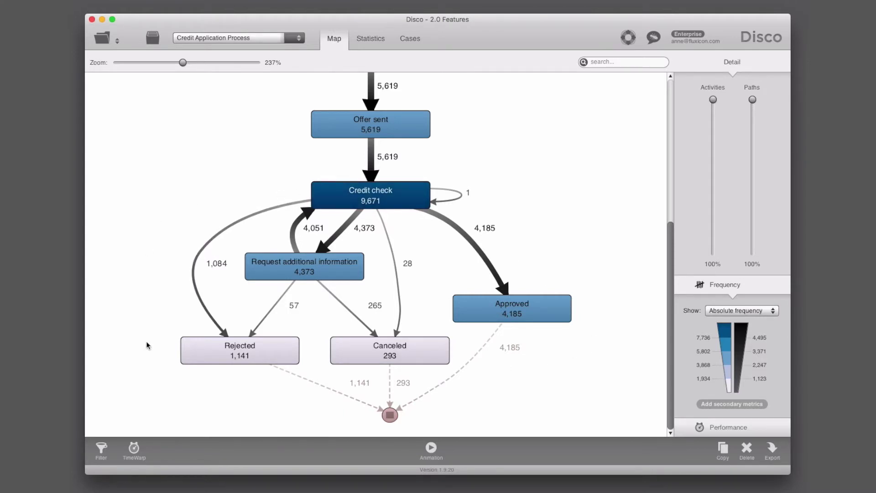
# Step: Add an Endpoints filter in Trim longest mode with only Credit check selected as start event, keeping all end event values
pyautogui.click(94, 443)
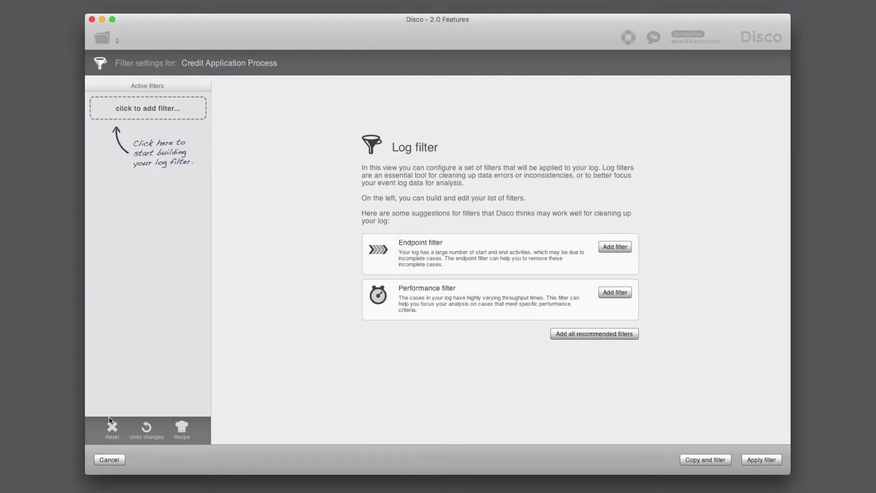
pyautogui.click(165, 108)
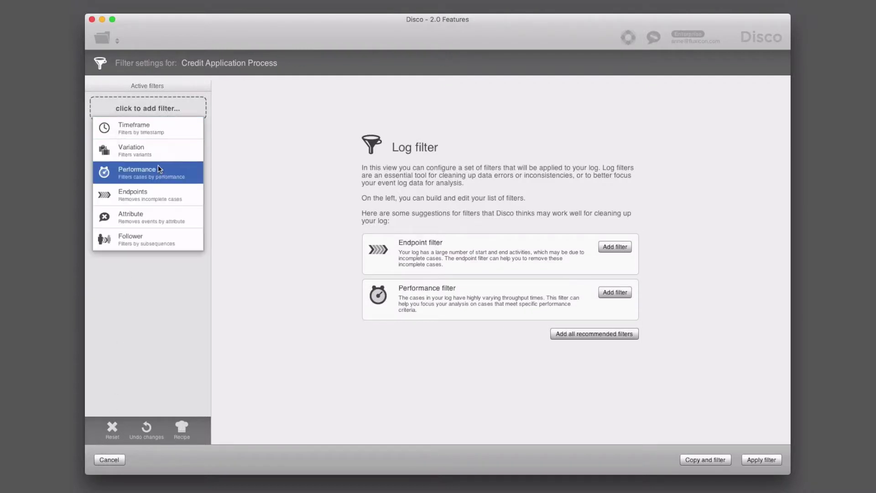
pyautogui.click(157, 198)
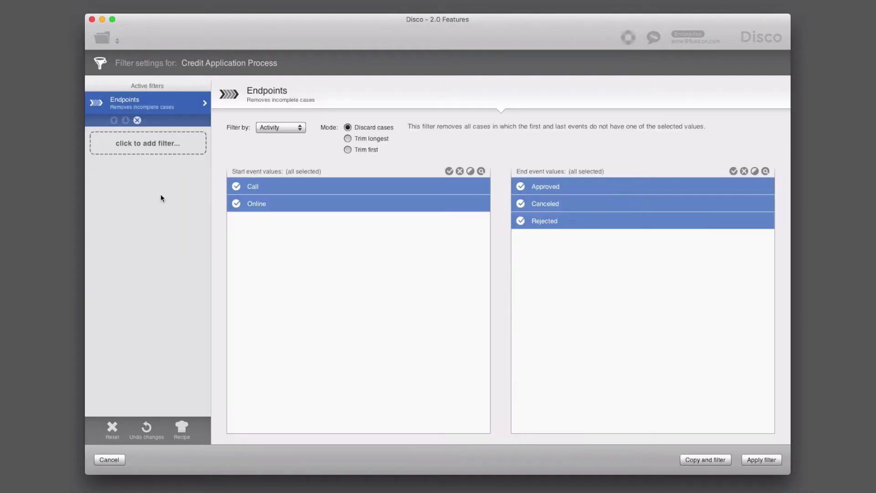
pyautogui.click(368, 137)
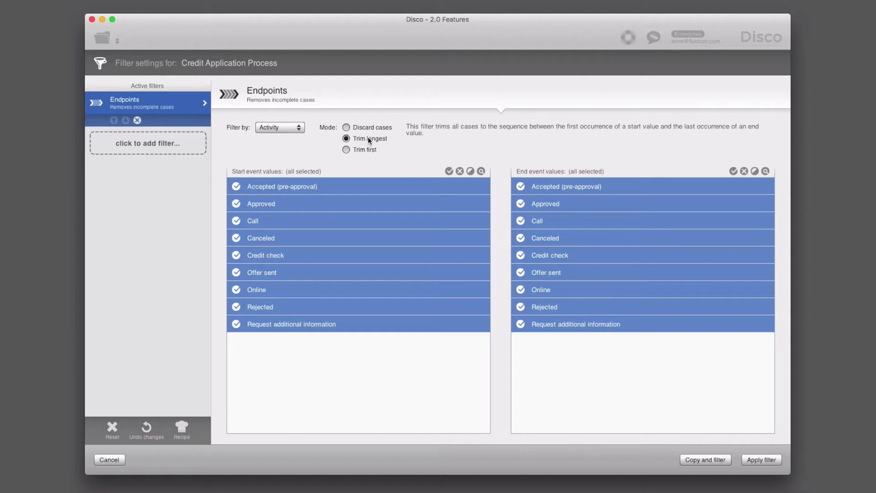
pyautogui.click(459, 169)
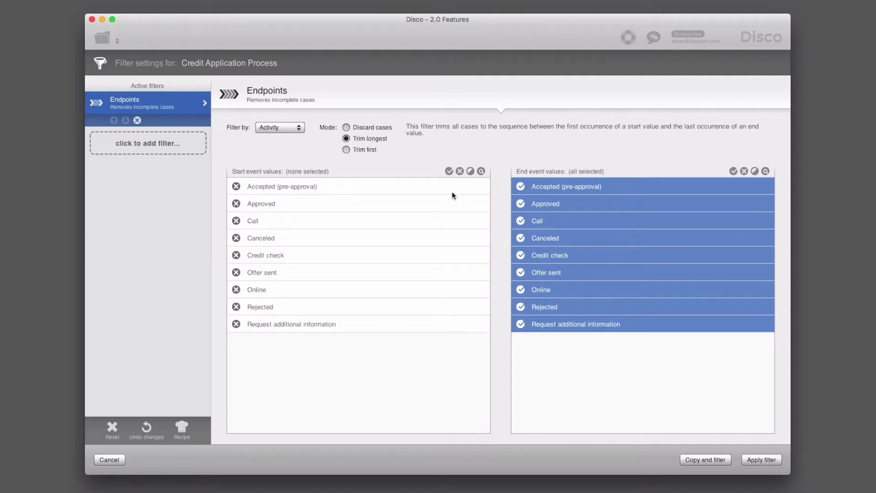
pyautogui.click(335, 253)
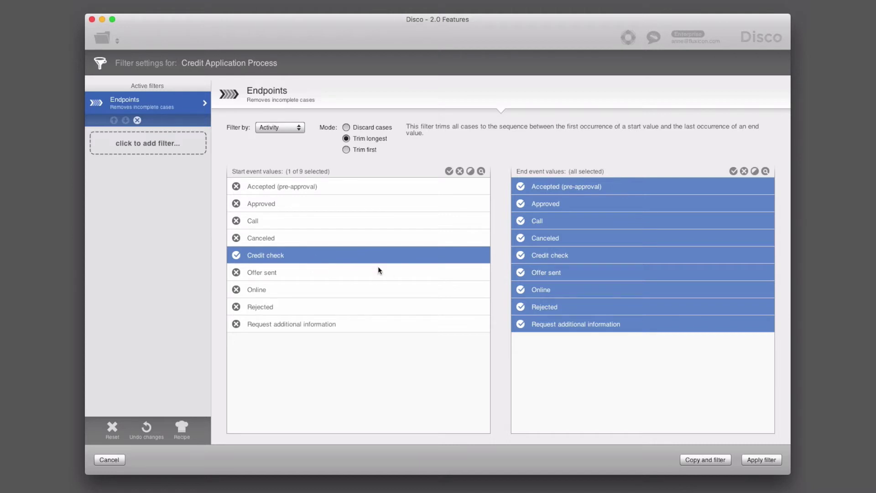
# Step: Create a filtered copy of the log named "Credit Application part" with the filters applied permanently
pyautogui.click(705, 459)
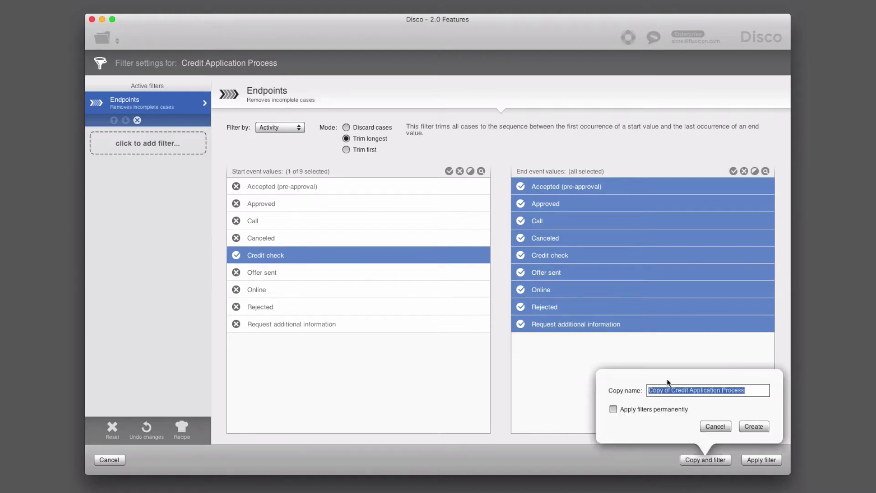
pyautogui.click(671, 390)
pyautogui.moveTo(672, 390); pyautogui.dragTo(634, 392)
pyautogui.press('BackSpace')
pyautogui.moveTo(699, 391)
pyautogui.mouseDown()
pyautogui.moveTo(723, 391)
pyautogui.moveTo(708, 391)
pyautogui.mouseUp()
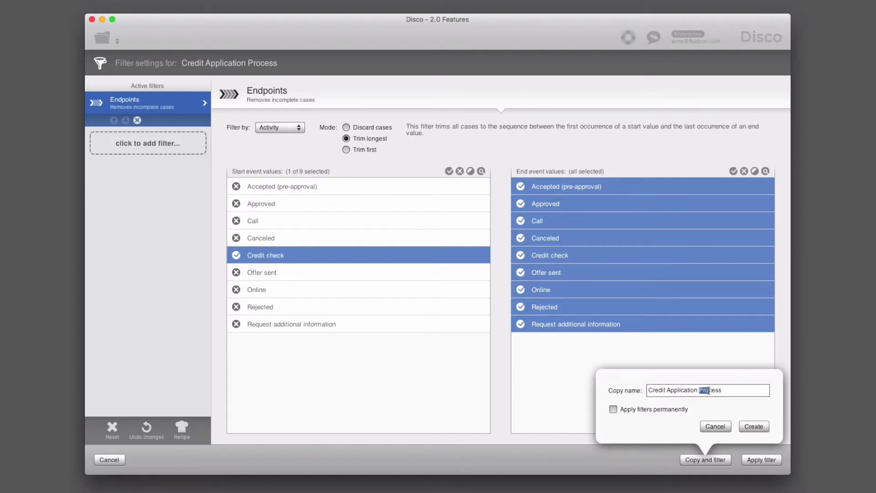
pyautogui.doubleClick(709, 391)
pyautogui.write('part')
pyautogui.click(629, 408)
pyautogui.click(754, 426)
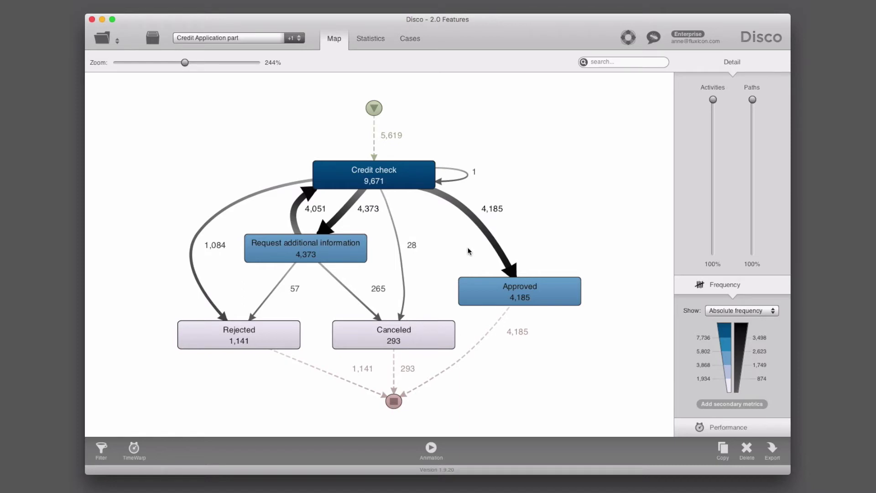
# Step: Examine the case duration distribution in the overview statistics of Credit Application part, and return to the process map
pyautogui.click(380, 44)
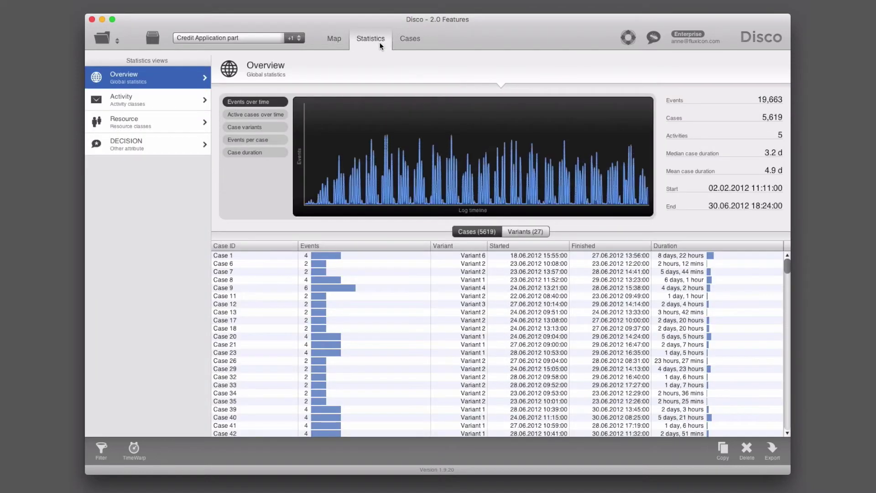
pyautogui.click(281, 152)
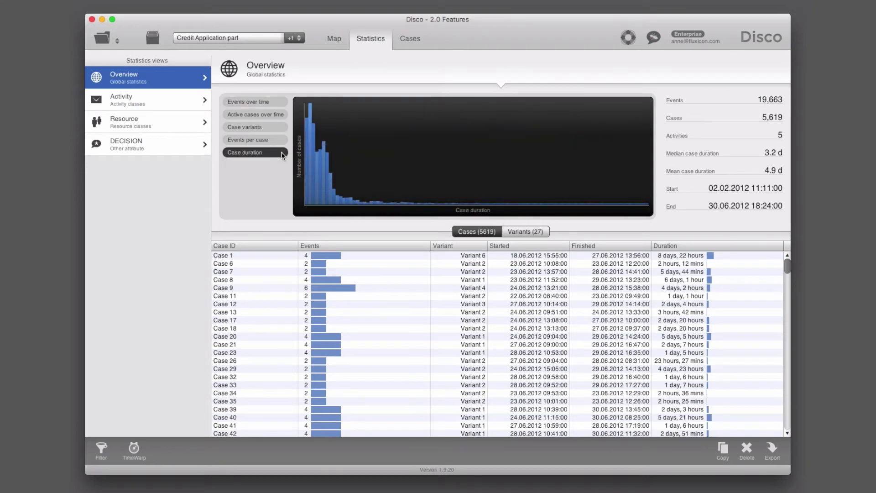
pyautogui.moveTo(327, 177)
pyautogui.click(340, 40)
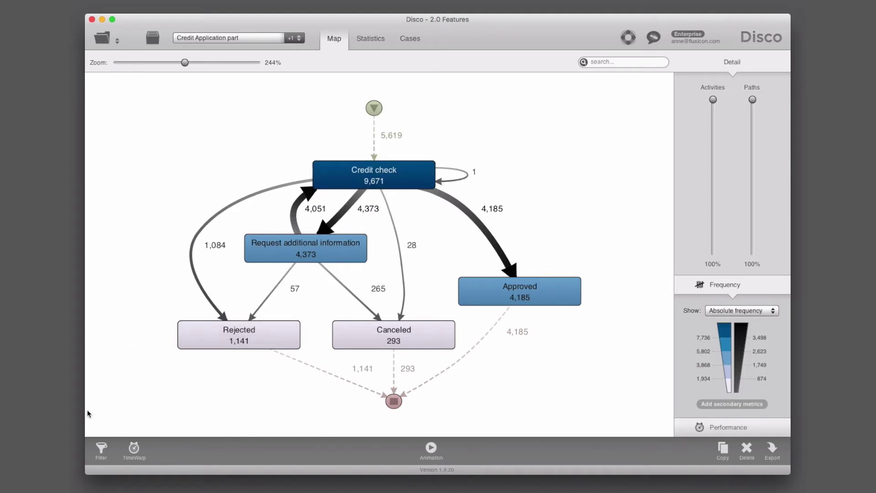
# Step: Add a Performance filter by case duration to Credit Application part with a minimum duration of 3 days
pyautogui.click(101, 448)
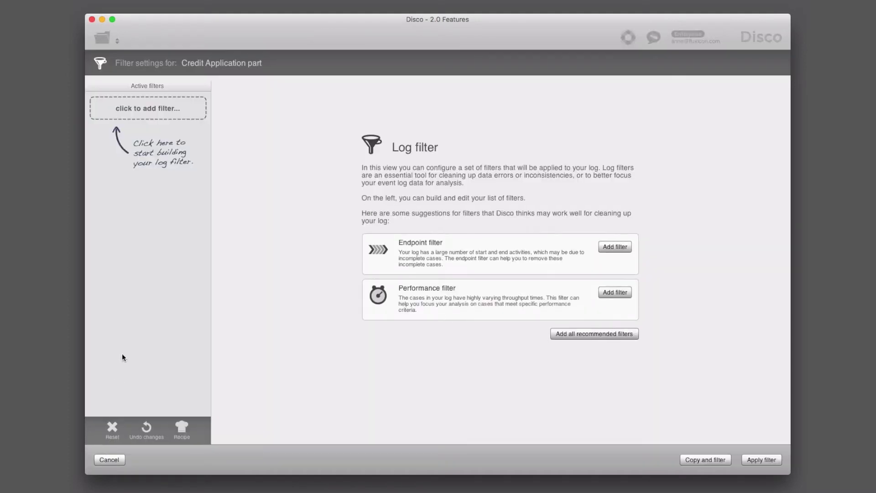
pyautogui.click(154, 108)
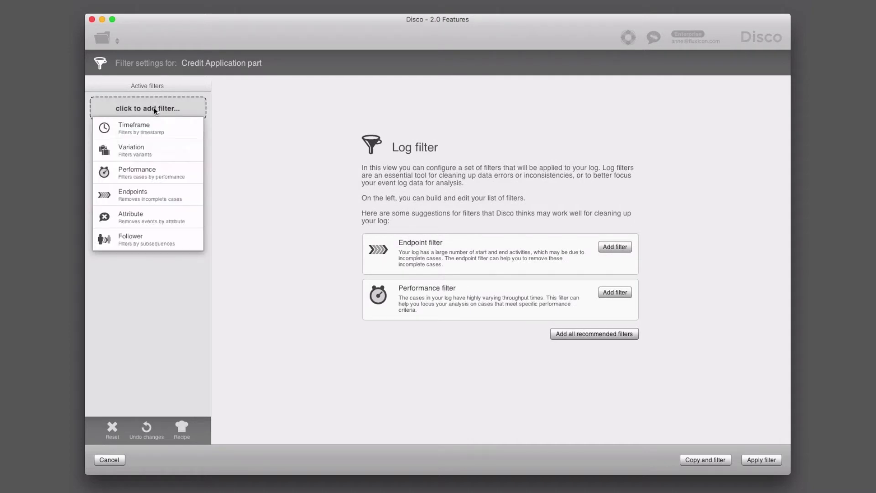
pyautogui.click(153, 173)
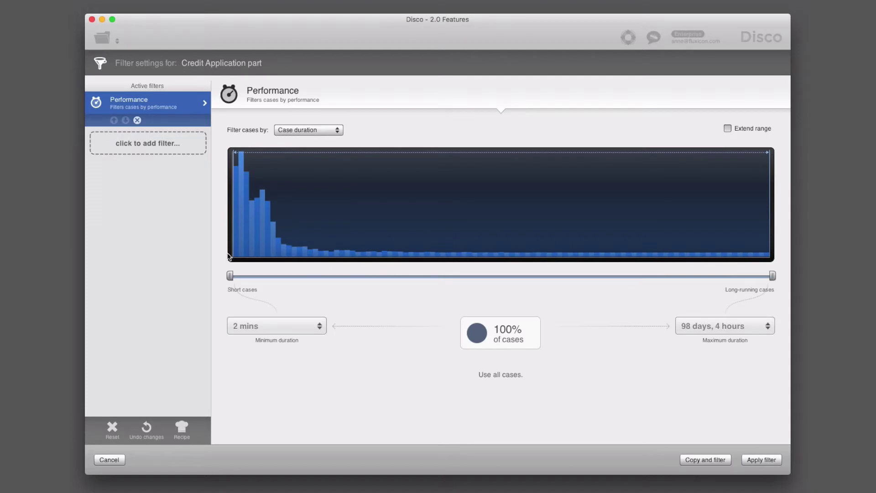
pyautogui.moveTo(230, 275); pyautogui.dragTo(256, 276)
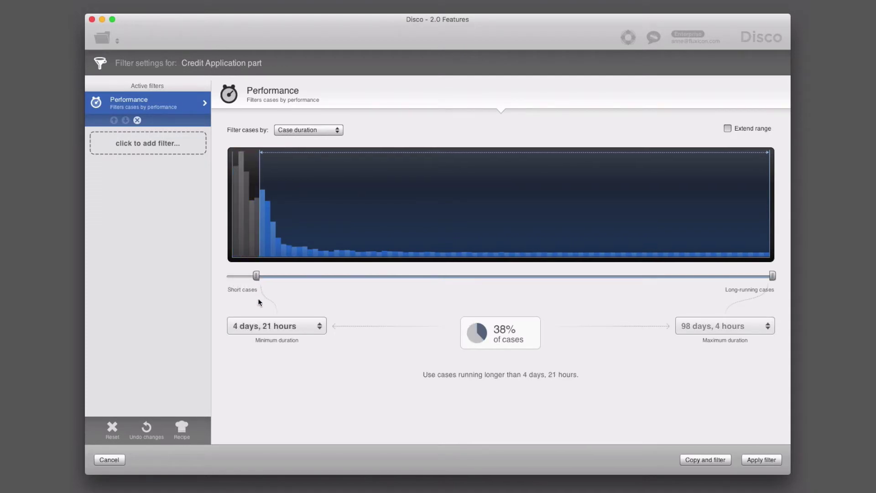
pyautogui.click(265, 325)
pyautogui.write('3')
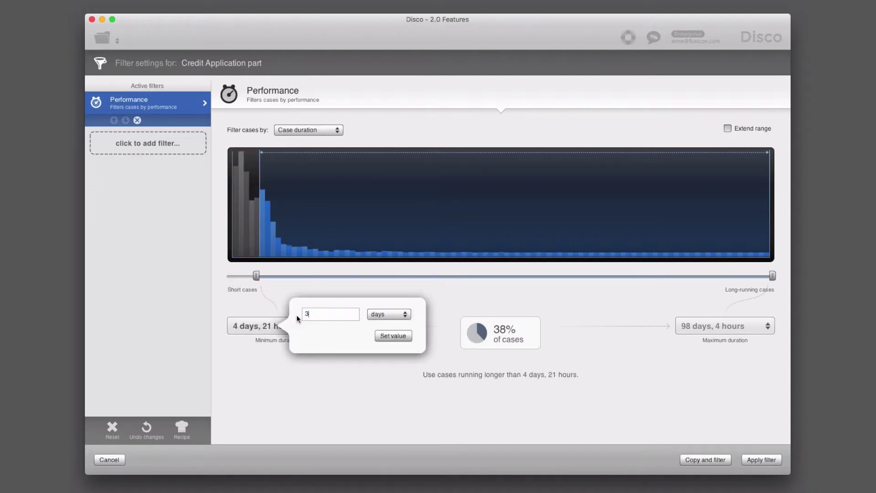
pyautogui.click(400, 336)
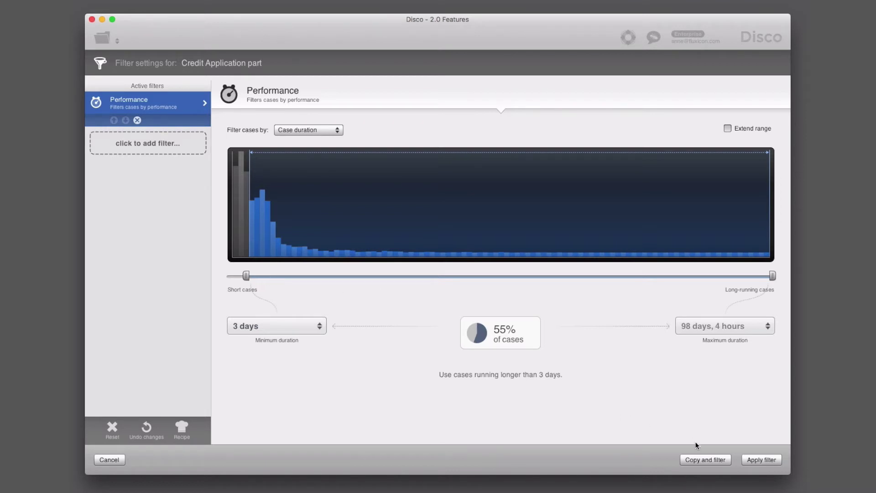
# Step: Create a filtered copy of the log named "SLA > 3 days" without applying the filters permanently
pyautogui.click(697, 459)
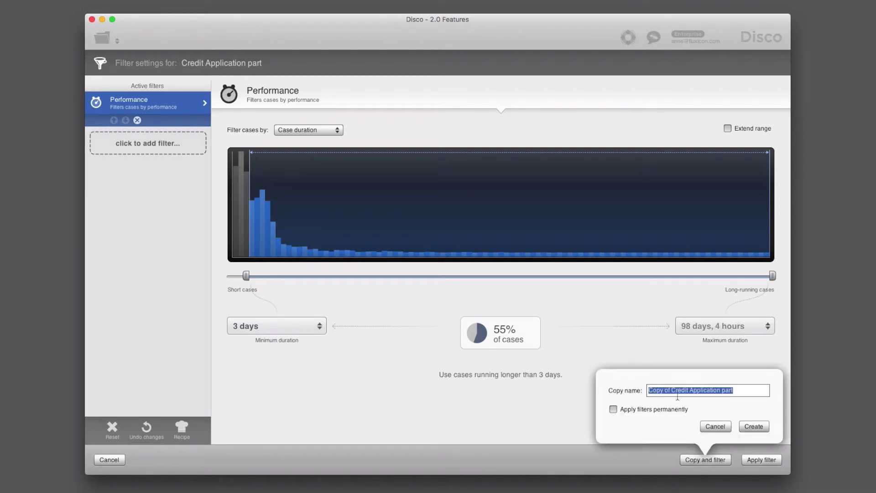
pyautogui.write('SLA ')
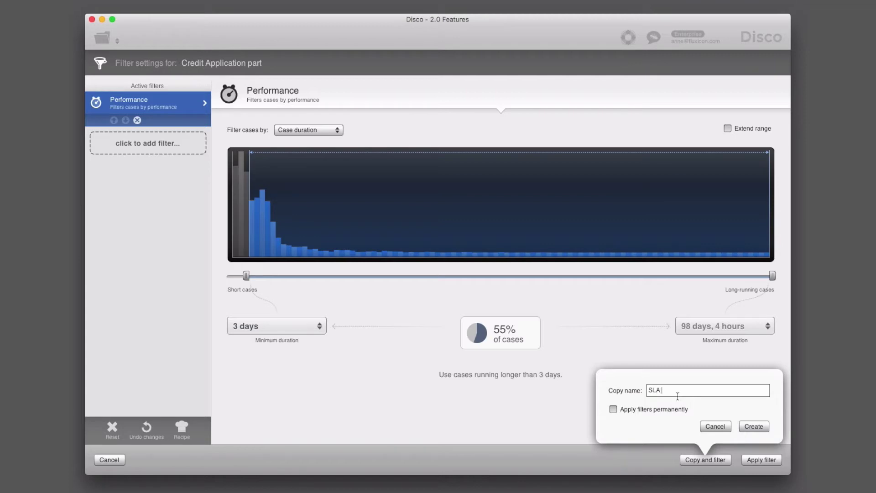
pyautogui.write('> 3 days')
pyautogui.click(756, 425)
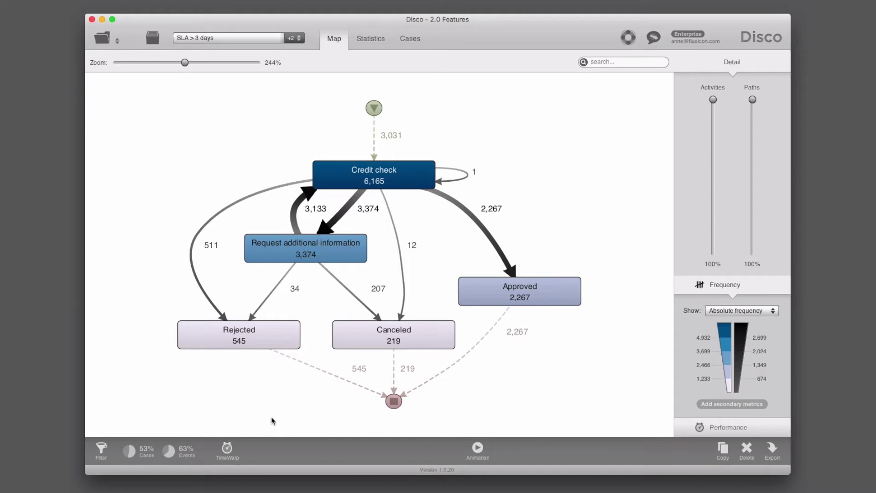
# Step: Enable TimeWarp with Monday to Friday working hours of 00:00 to 24:00 and apply it to a copy named "SLA > 3 days (business day)"
pyautogui.click(227, 448)
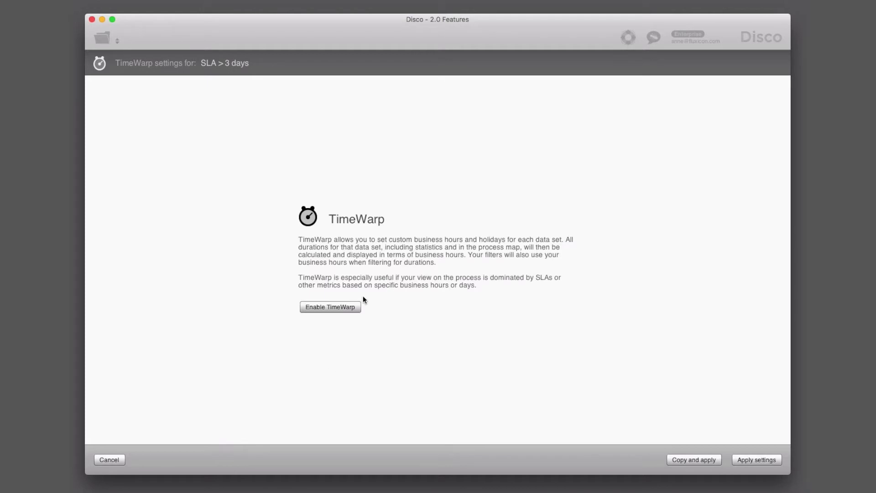
pyautogui.click(337, 308)
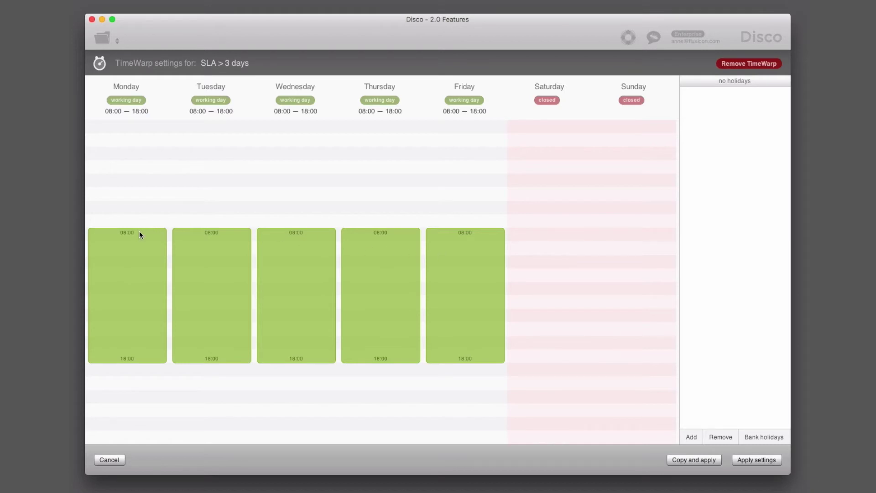
pyautogui.moveTo(140, 232); pyautogui.dragTo(152, 104)
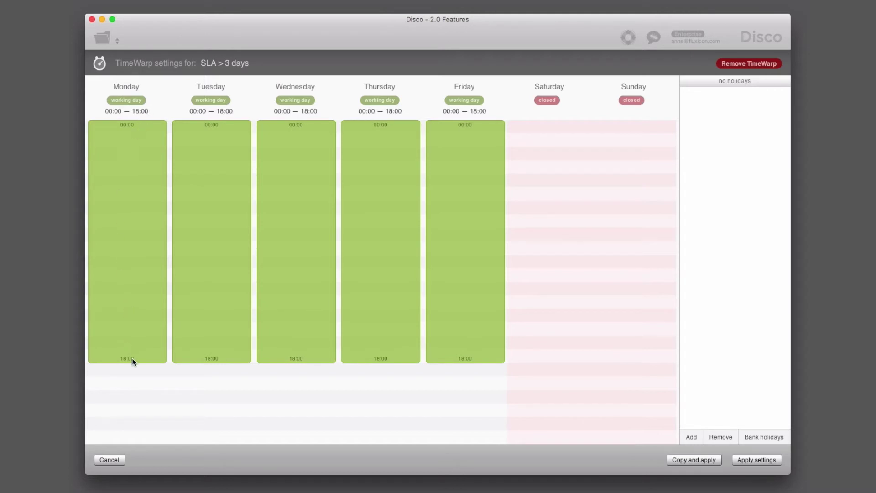
pyautogui.moveTo(147, 362); pyautogui.dragTo(135, 443)
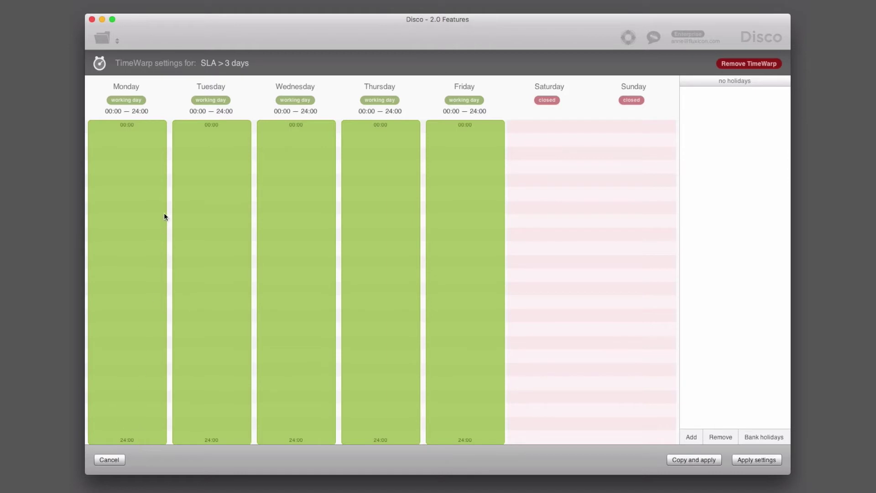
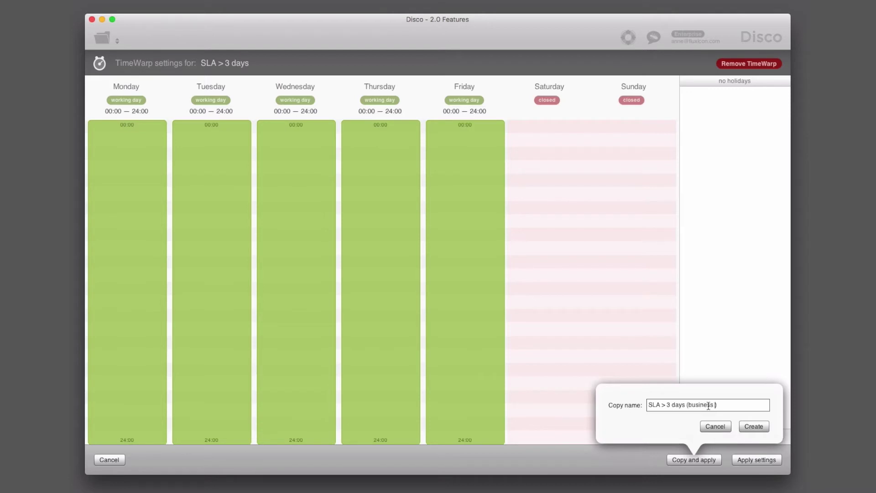
pyautogui.write('day')
pyautogui.click(753, 426)
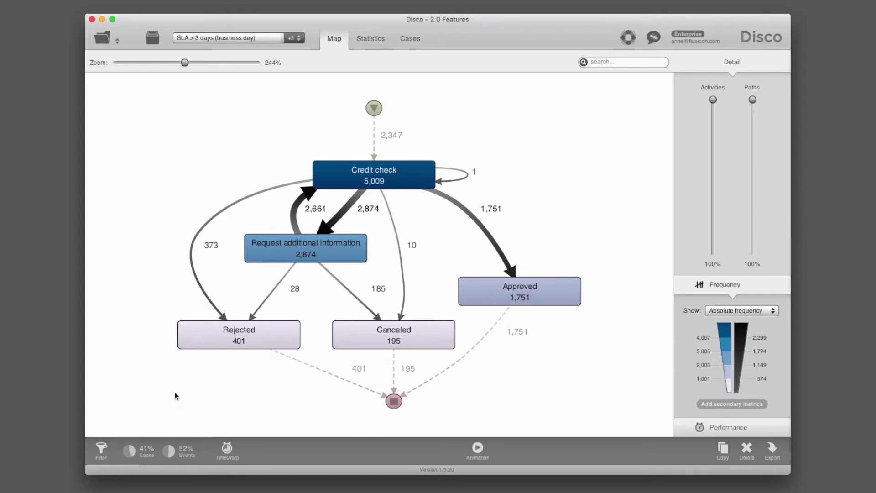
# Step: Compare the process map of SLA > 3 days with that of SLA > 3 days (business day)
pyautogui.click(243, 38)
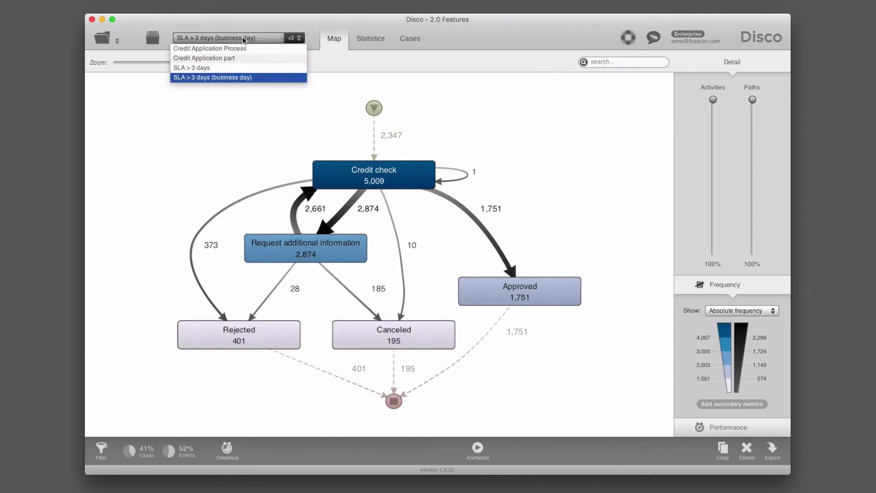
pyautogui.click(239, 68)
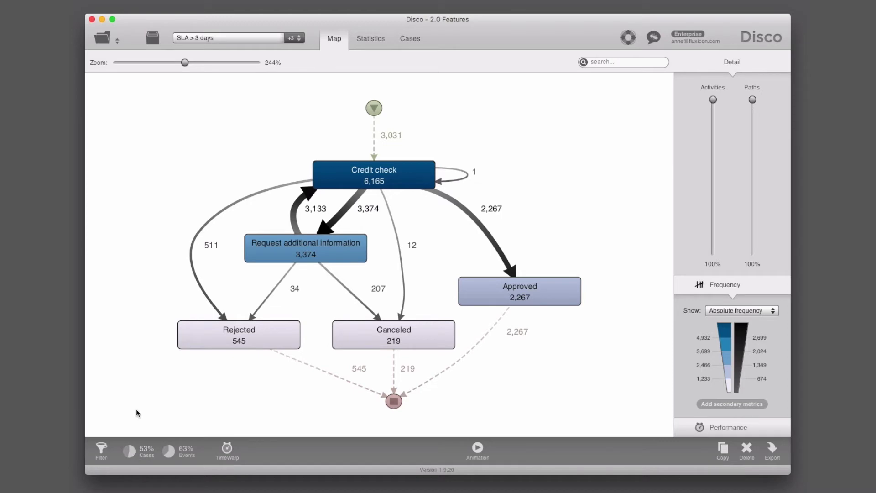
pyautogui.click(250, 39)
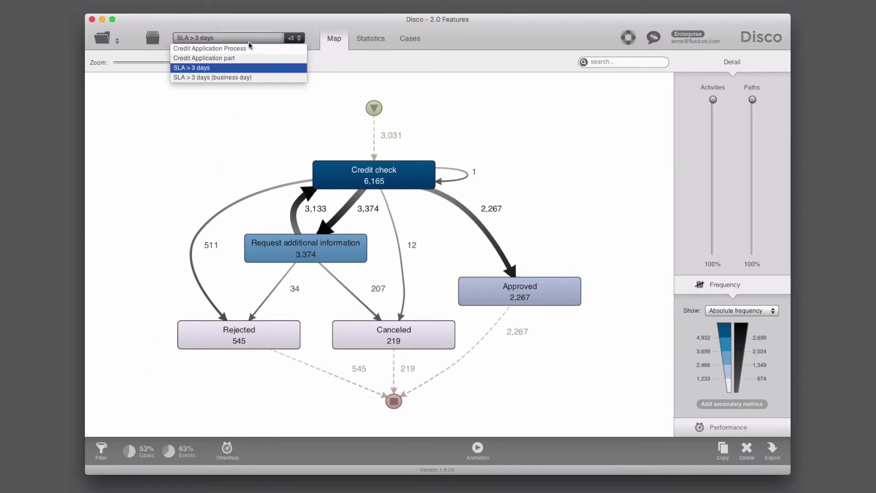
pyautogui.click(248, 78)
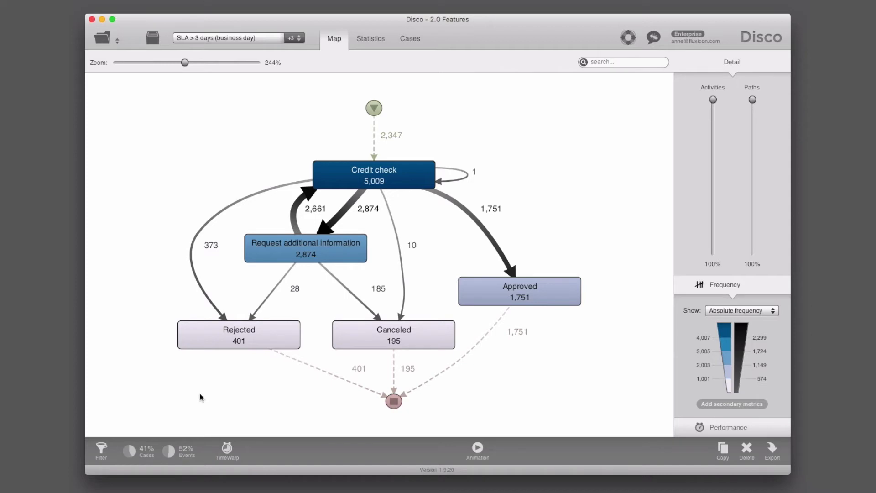
# Step: Add the Netherlands bank holidays to the TimeWarp settings of SLA > 3 days (business day) and review the Easter entries
pyautogui.click(227, 448)
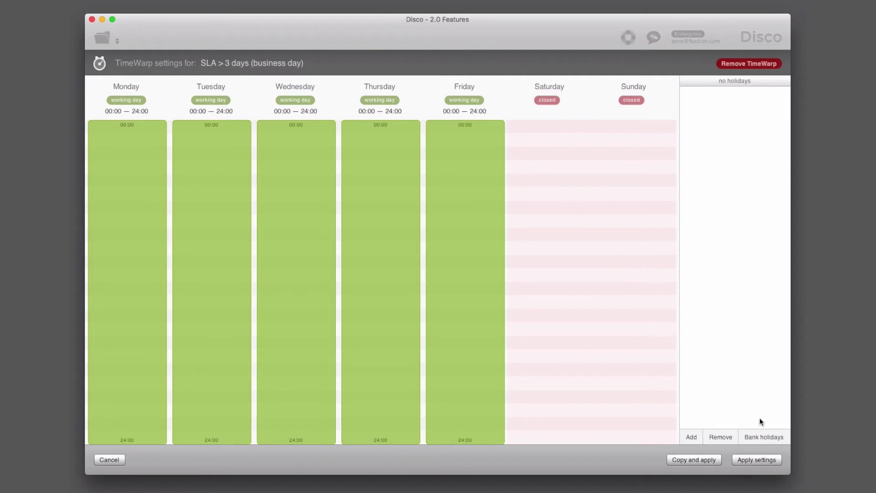
pyautogui.click(763, 435)
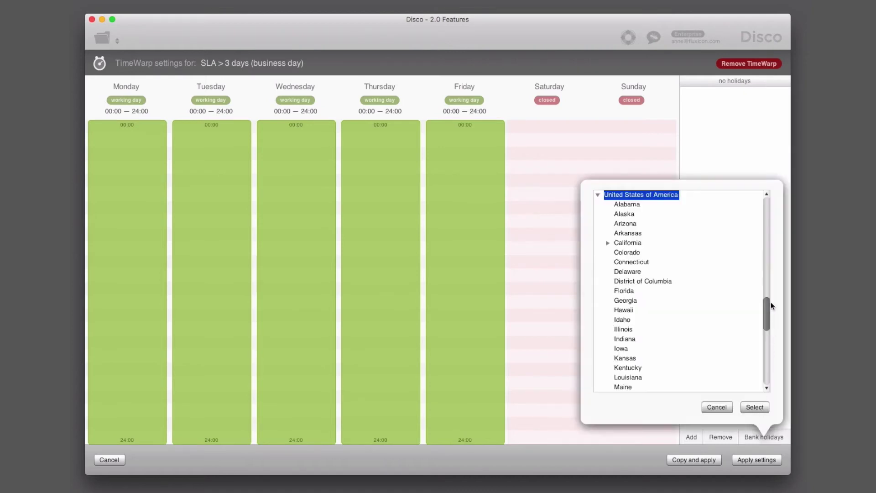
pyautogui.moveTo(768, 312); pyautogui.dragTo(772, 265)
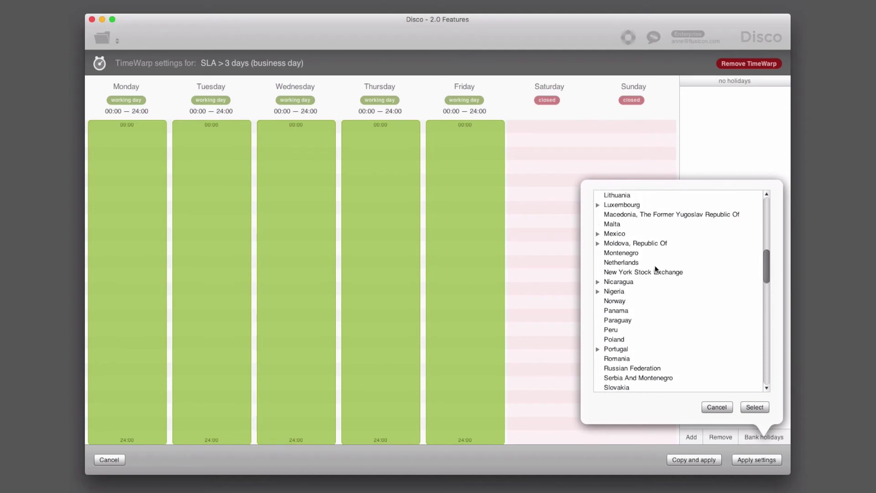
pyautogui.click(628, 266)
pyautogui.click(754, 407)
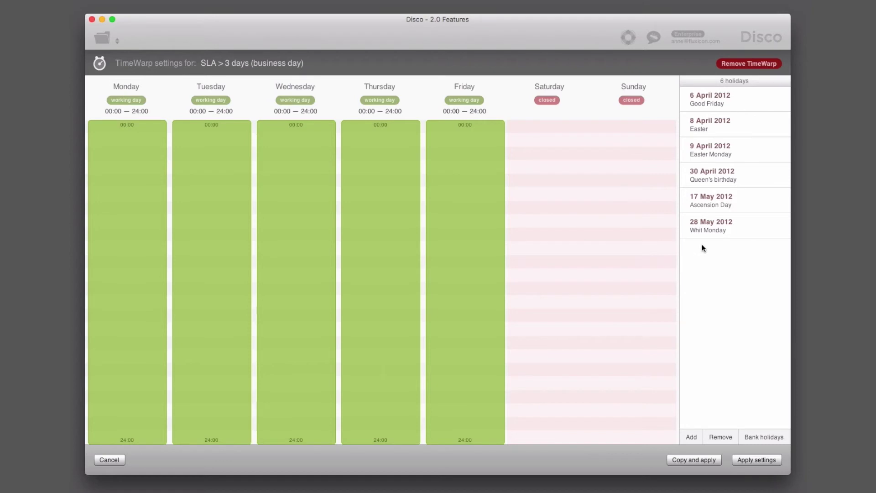
pyautogui.click(731, 108)
pyautogui.click(735, 121)
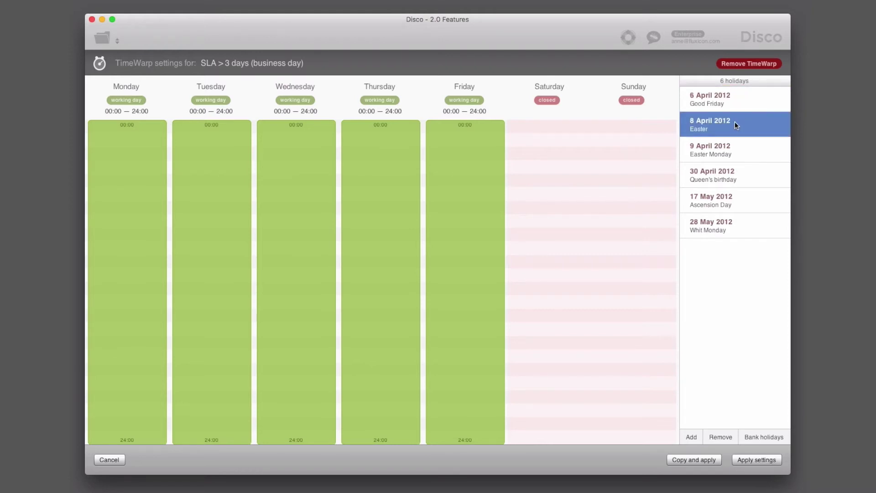
pyautogui.click(735, 151)
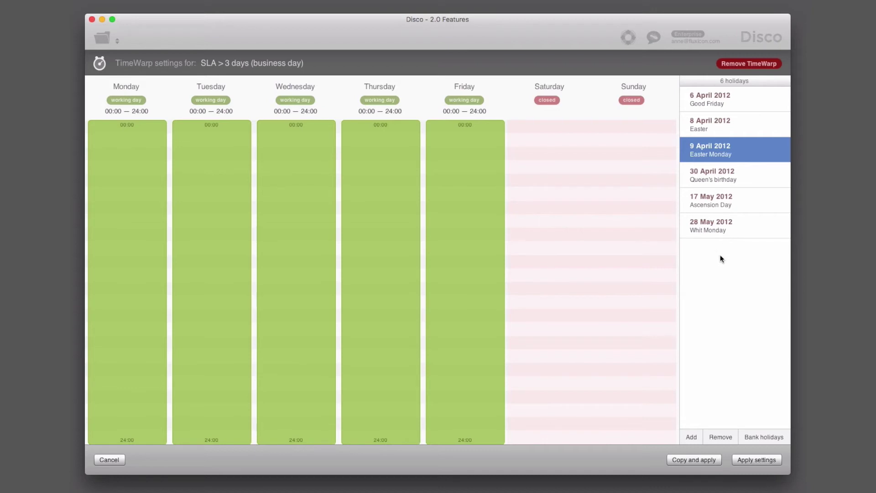
# Step: Apply the holiday settings to a copy named "SLA > 3 days (business day - holidays)"
pyautogui.click(701, 460)
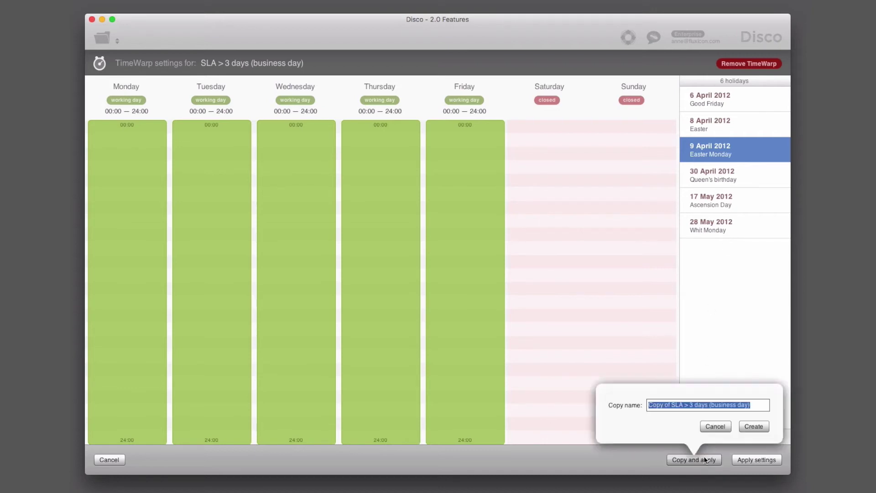
pyautogui.click(694, 405)
pyautogui.moveTo(672, 405); pyautogui.dragTo(641, 408)
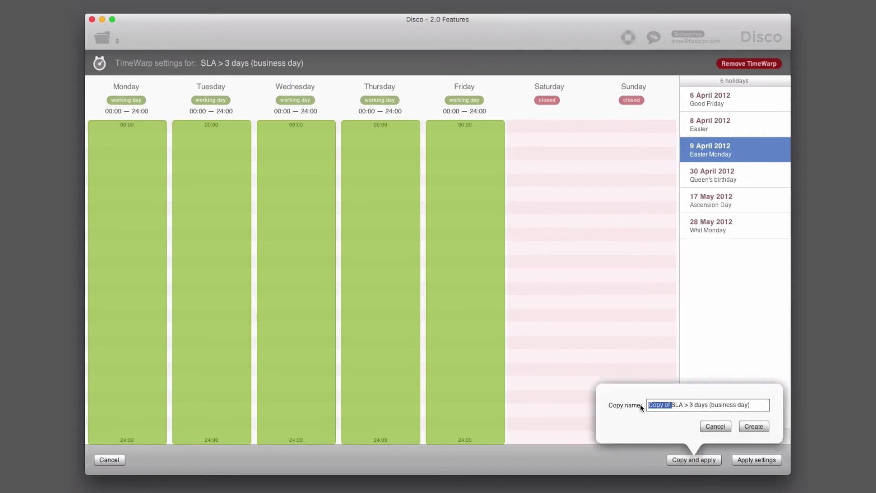
pyautogui.press('BackSpace')
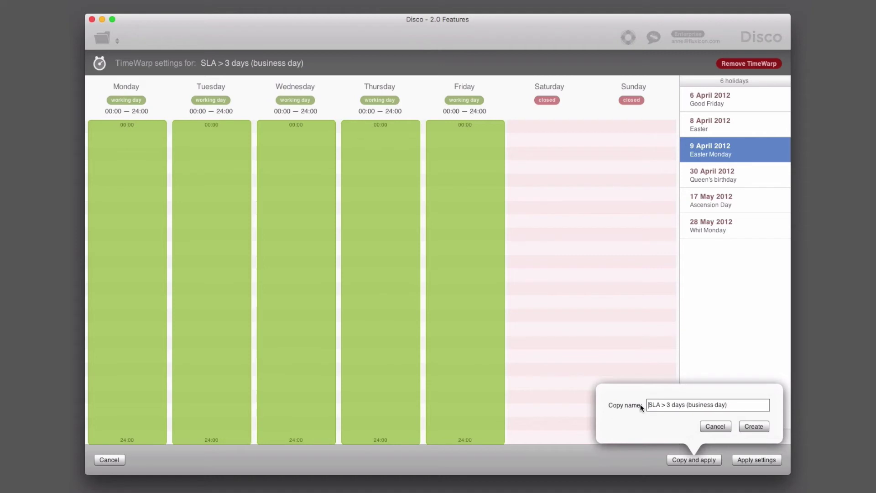
pyautogui.click(728, 406)
pyautogui.write('holidays')
pyautogui.click(754, 426)
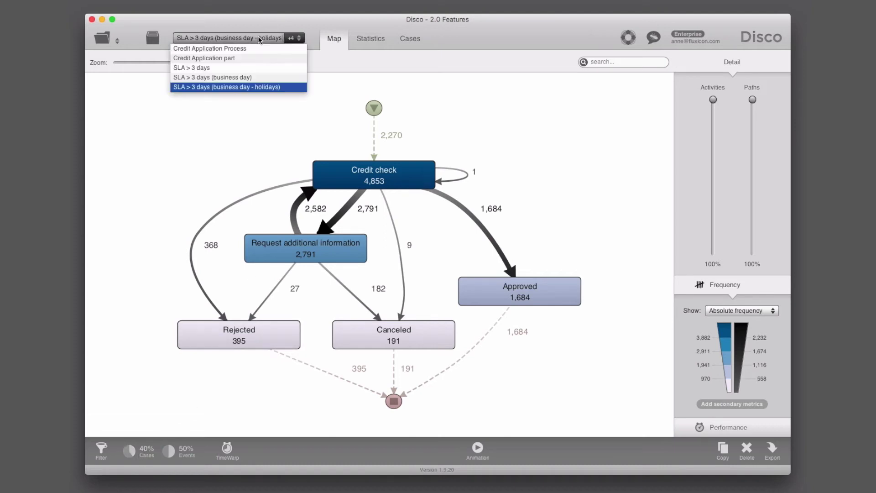
# Step: Compare the process map of SLA > 3 days (business day) with that of its holidays copy
pyautogui.click(251, 77)
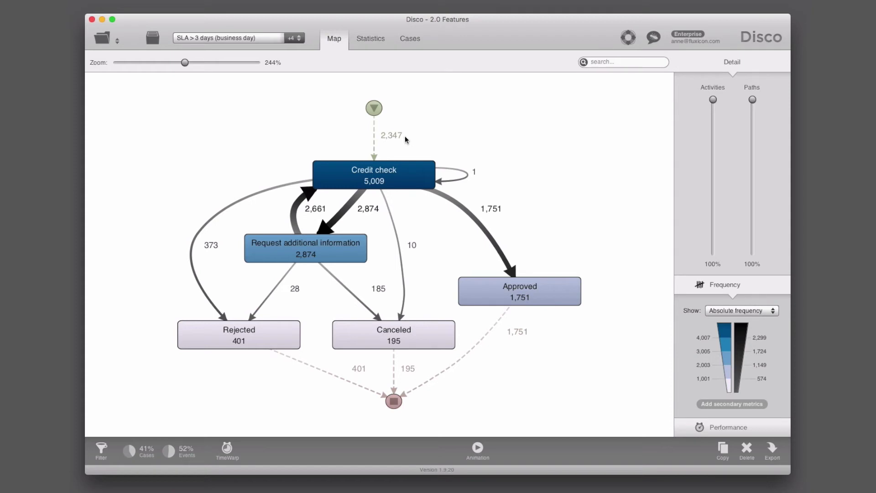
pyautogui.click(242, 37)
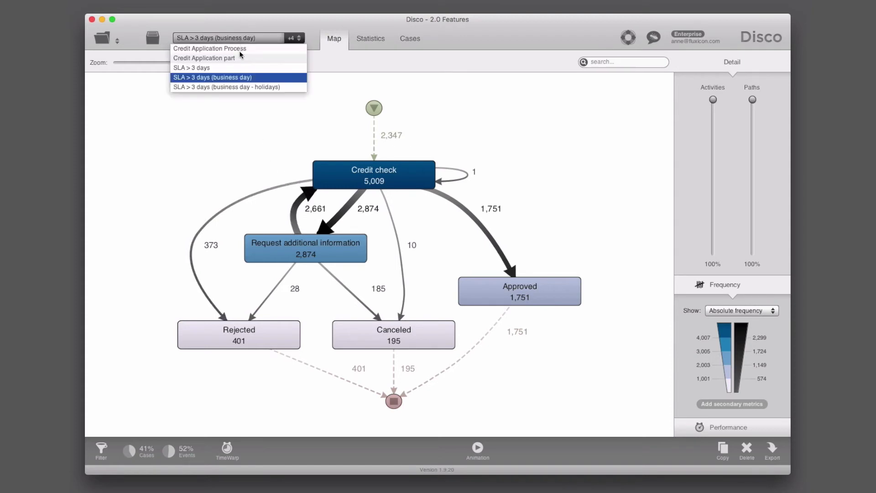
pyautogui.click(246, 87)
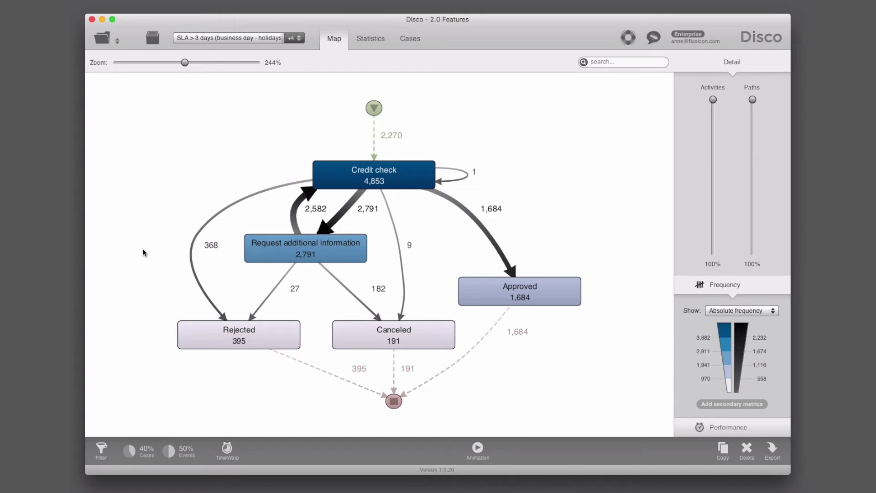
# Step: Examine the complete process map of Credit Application Process, from the Online and Call start activities down to the end outcomes
pyautogui.click(234, 38)
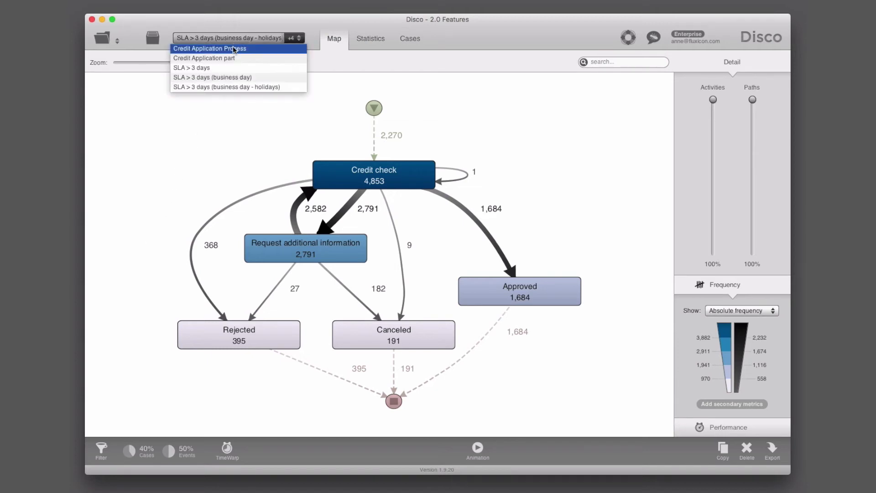
pyautogui.click(233, 48)
pyautogui.scroll(-5, 349, 148)
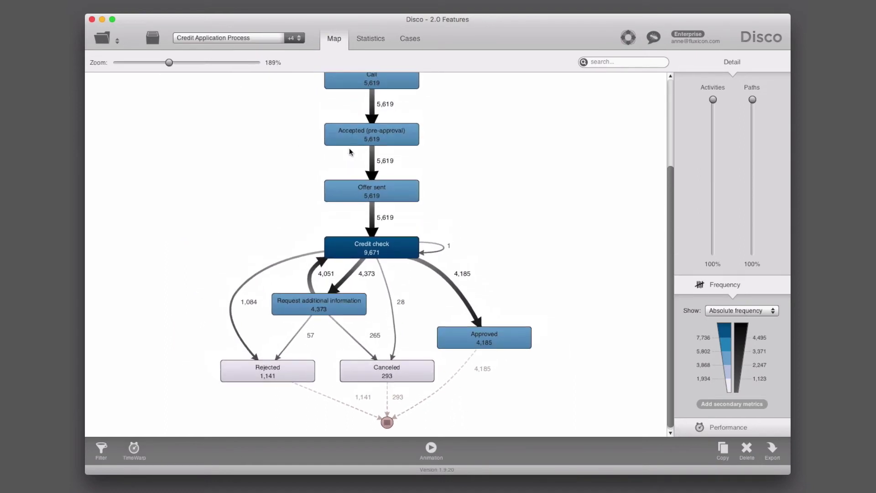
pyautogui.scroll(3, 502, 174)
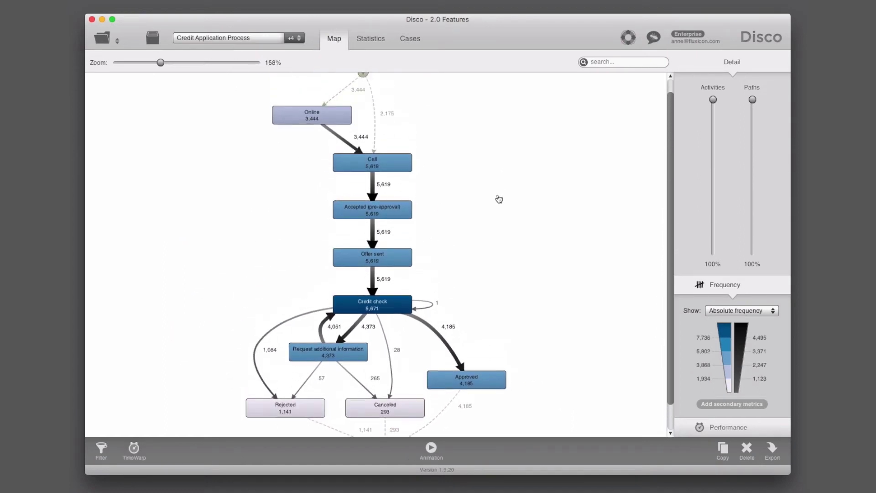
pyautogui.scroll(7, 498, 217)
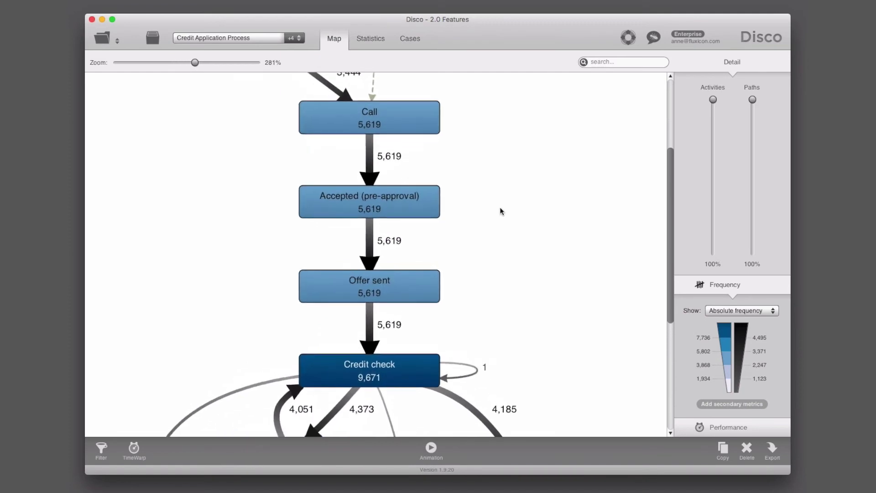
pyautogui.moveTo(499, 190); pyautogui.dragTo(501, 338)
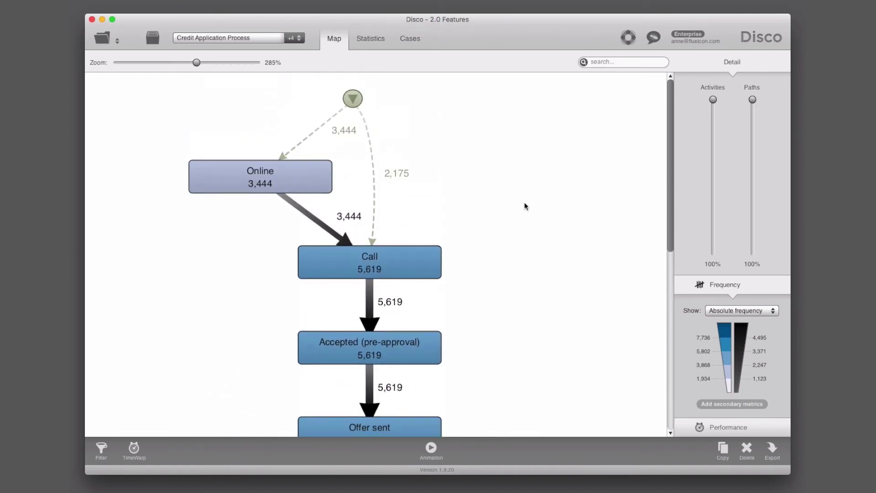
pyautogui.scroll(-2, 524, 203)
pyautogui.scroll(-1, 524, 202)
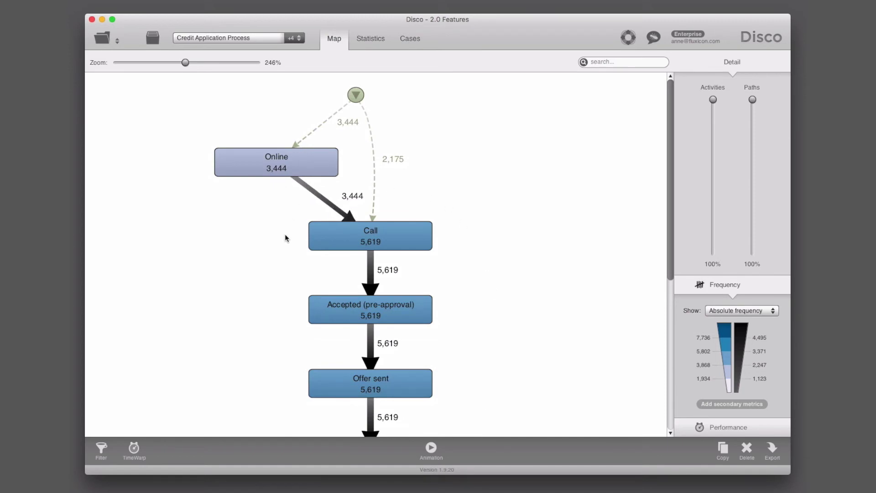
pyautogui.scroll(-3, 285, 238)
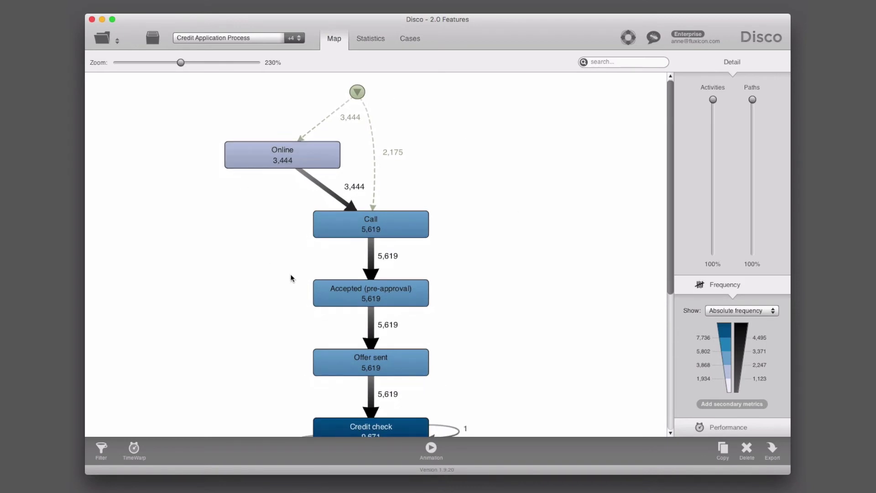
# Step: Add an Endpoints filter to Credit Application Process in Trim longest mode, with Offer sent as the only end event value
pyautogui.click(101, 449)
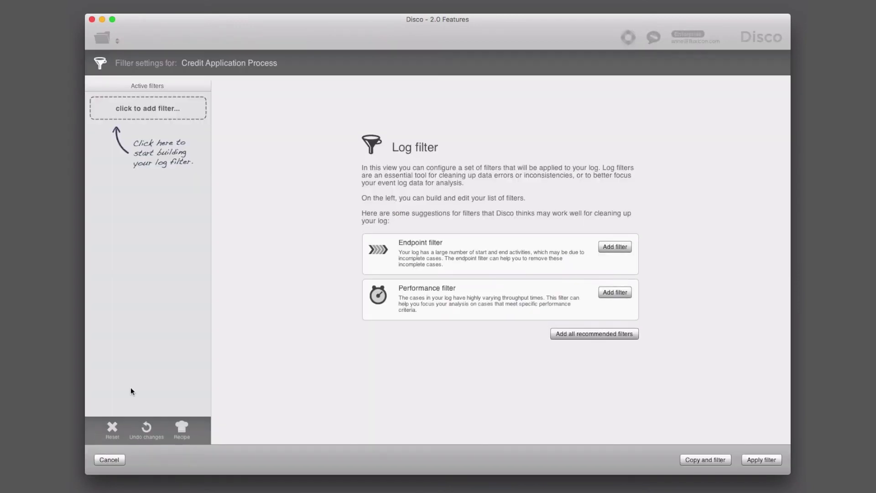
pyautogui.click(158, 111)
pyautogui.click(160, 190)
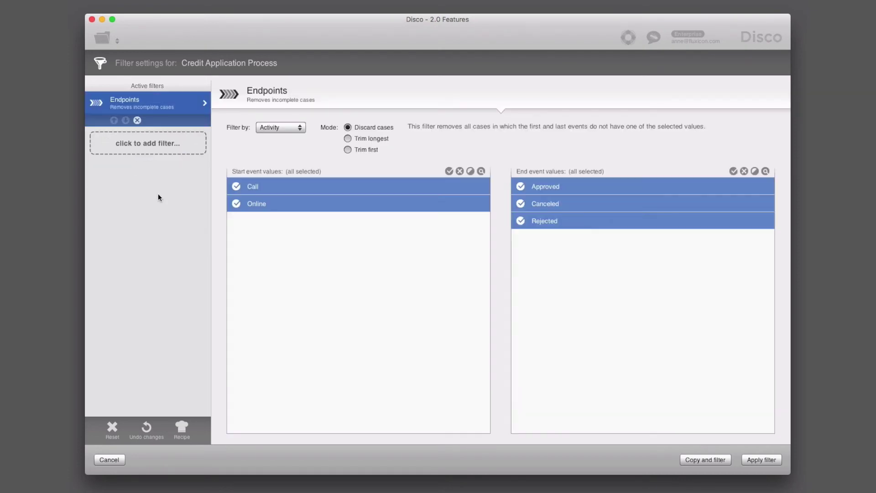
pyautogui.click(382, 139)
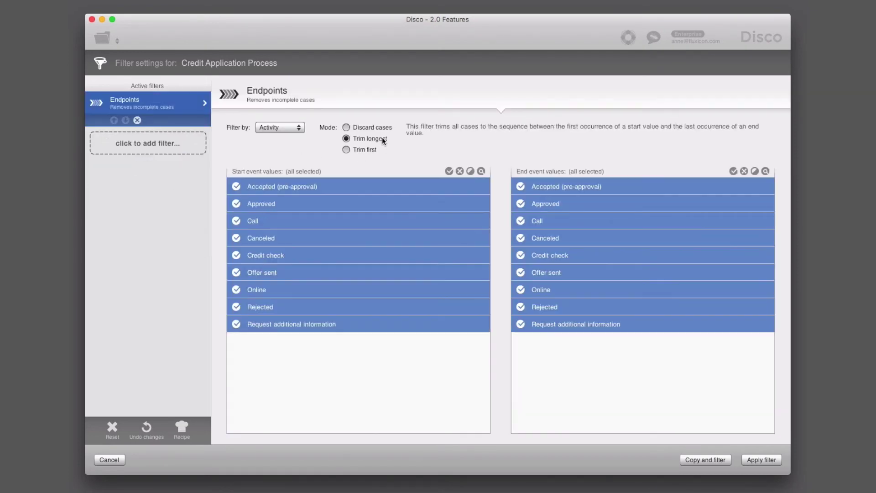
pyautogui.click(744, 171)
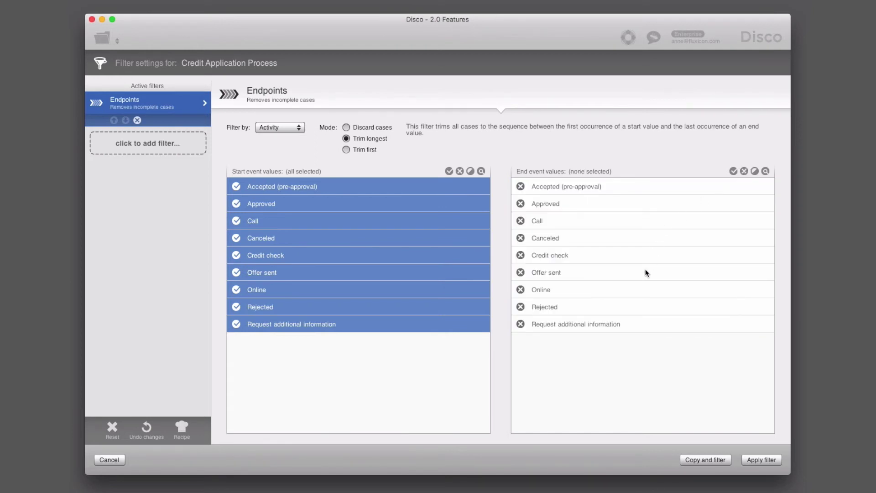
pyautogui.click(626, 272)
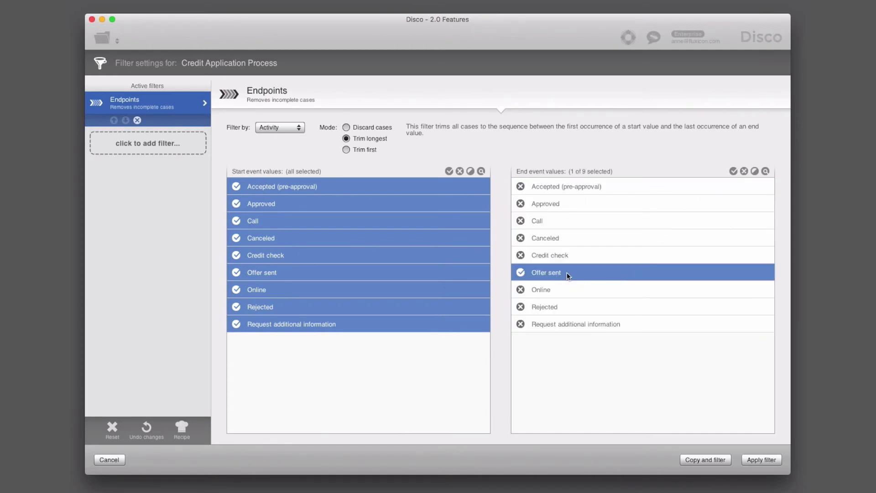
# Step: Apply the endpoints filter to a new copy named "Frontoffice part"
pyautogui.click(705, 459)
pyautogui.click(678, 390)
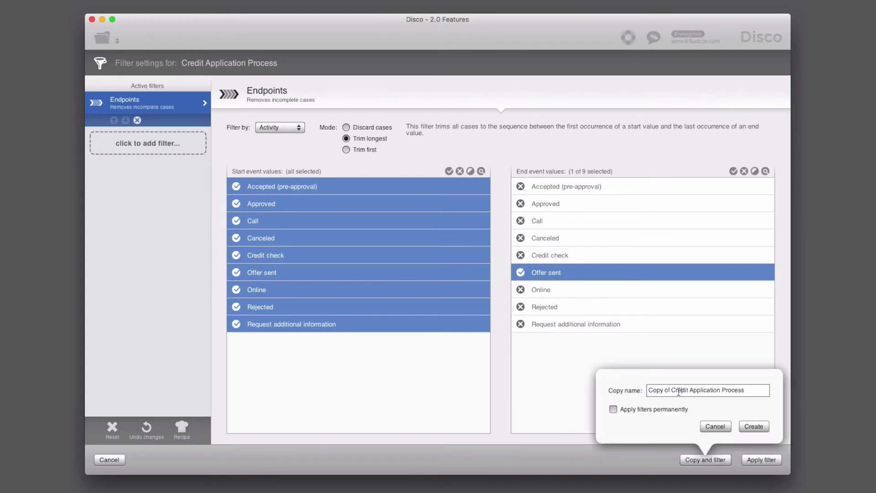
pyautogui.moveTo(752, 389); pyautogui.dragTo(648, 388)
pyautogui.write('Fron')
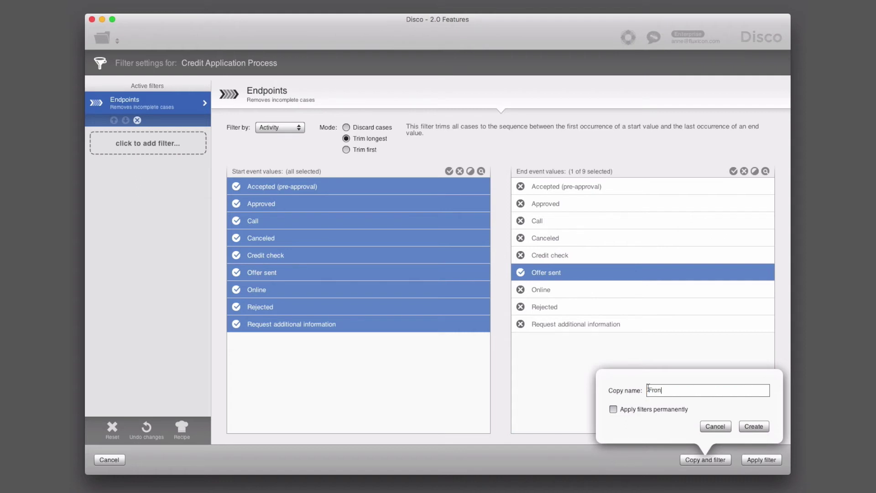
pyautogui.write('toffice part')
pyautogui.click(754, 427)
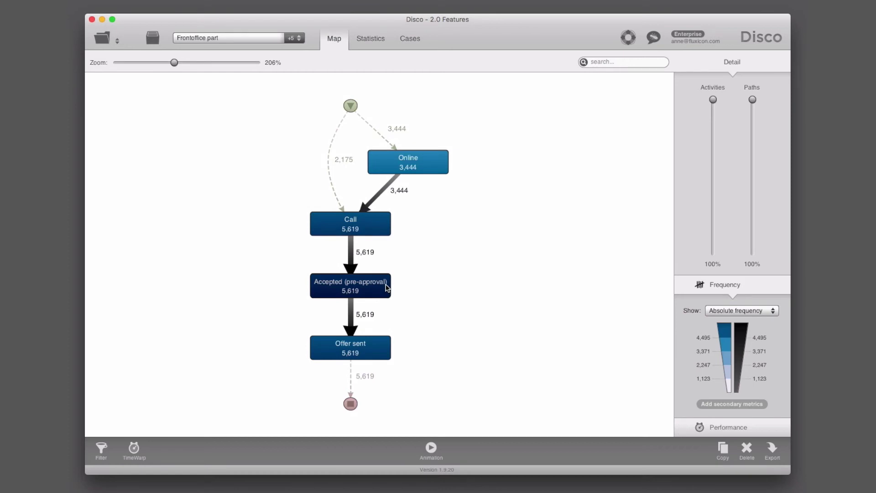
# Step: Examine the case duration distribution in the overview statistics of Frontoffice part
pyautogui.click(375, 37)
pyautogui.click(264, 139)
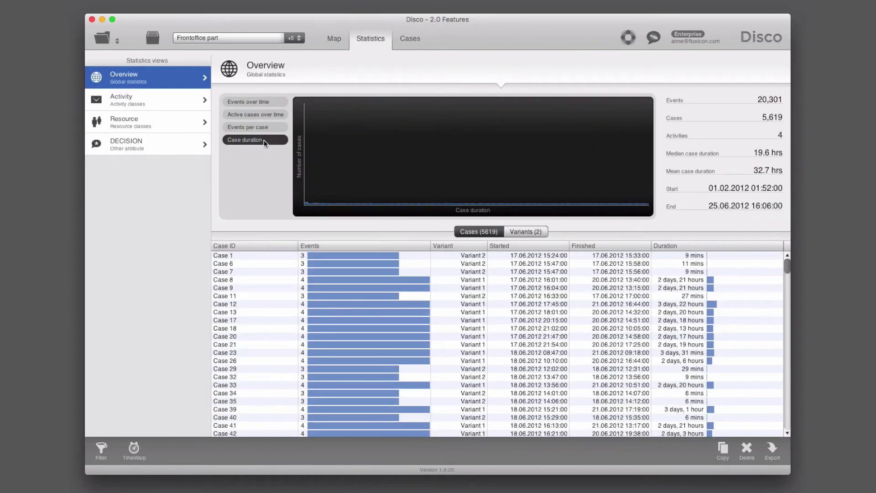
pyautogui.moveTo(310, 168)
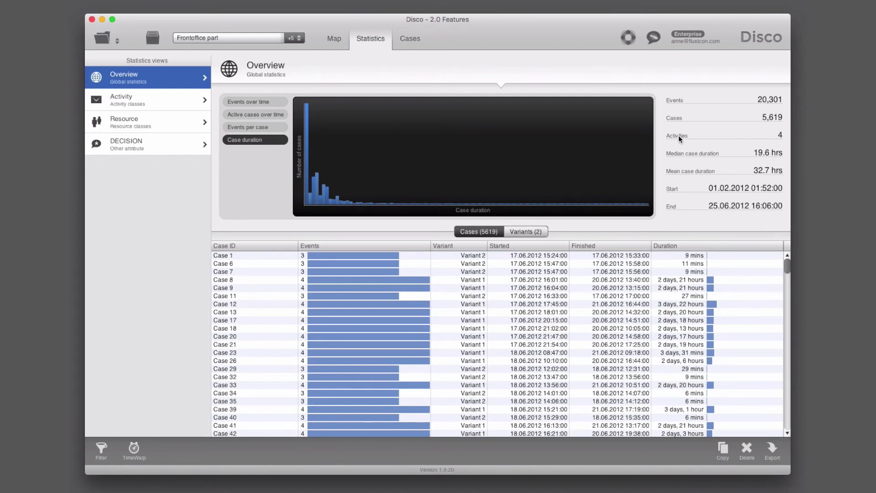
# Step: Show the mean duration performance metric on the Frontoffice part process map
pyautogui.press('super+1')
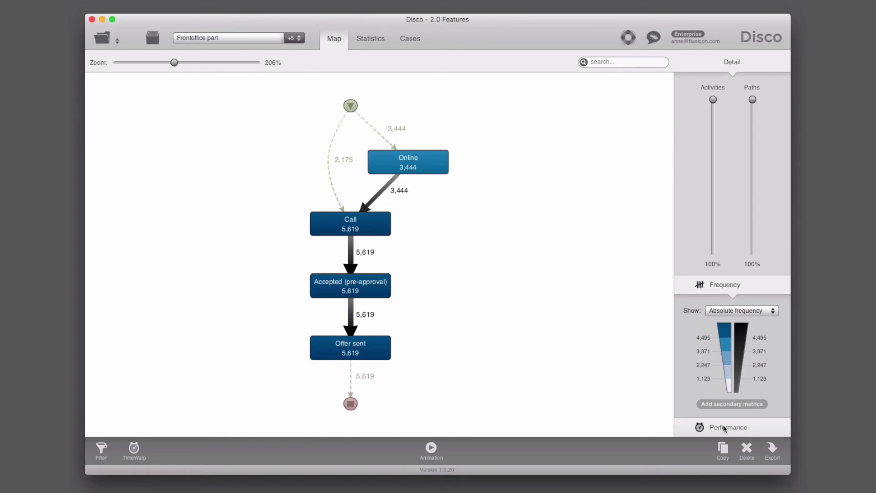
pyautogui.click(723, 424)
pyautogui.click(736, 328)
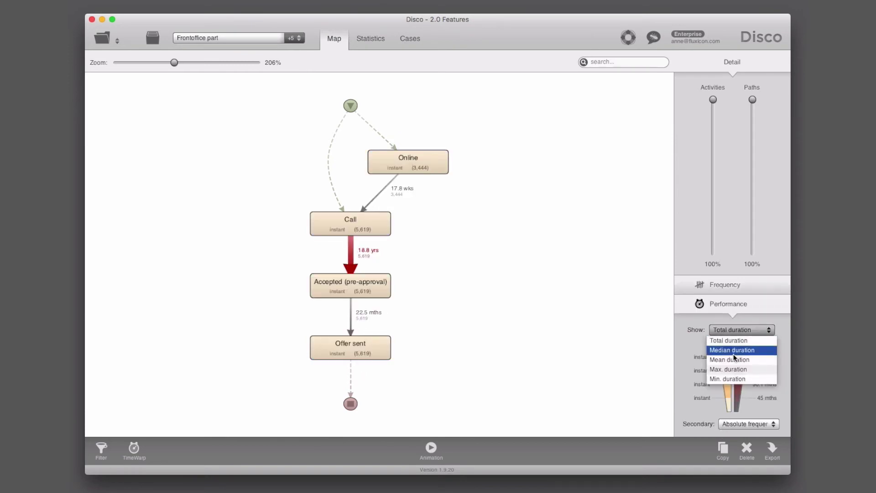
pyautogui.click(735, 359)
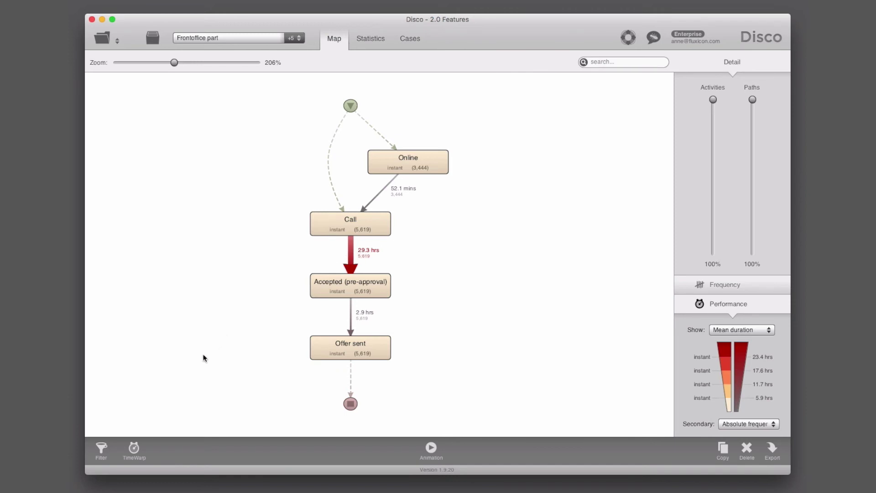
# Step: Enable TimeWarp for Frontoffice part and set the Monday to Friday working hours to 07:00 — 21:00
pyautogui.click(134, 449)
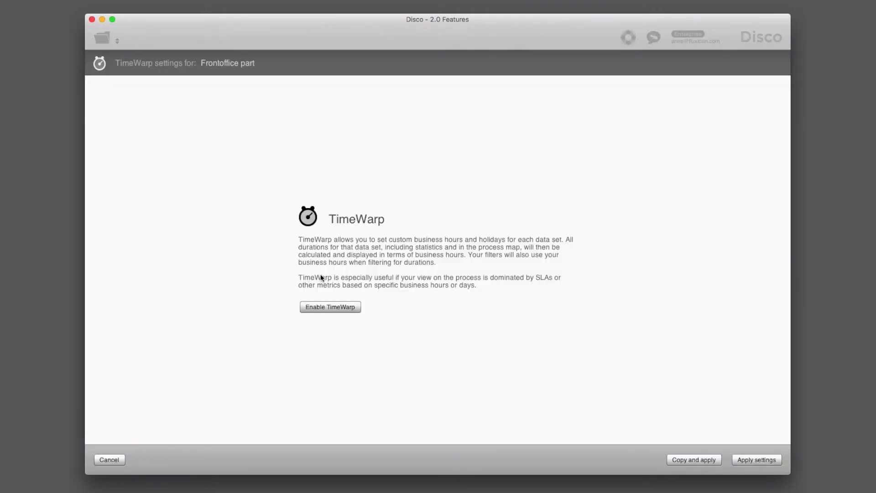
pyautogui.click(332, 308)
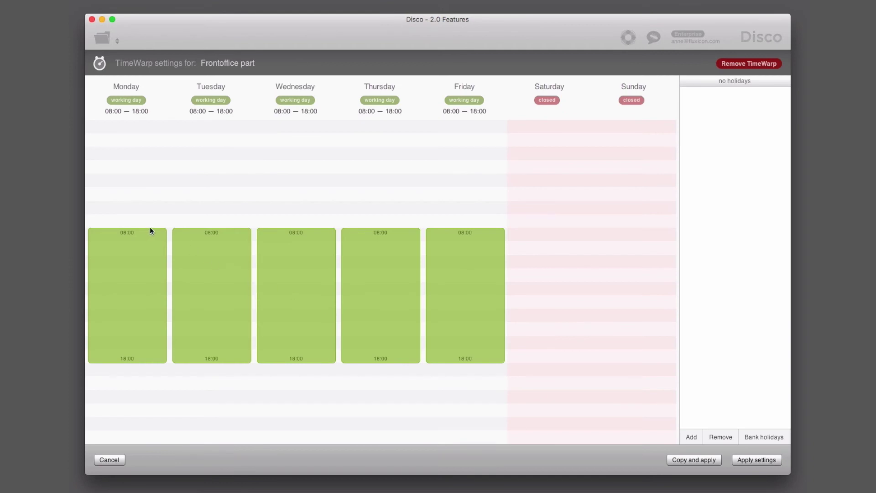
pyautogui.moveTo(144, 232); pyautogui.dragTo(148, 213)
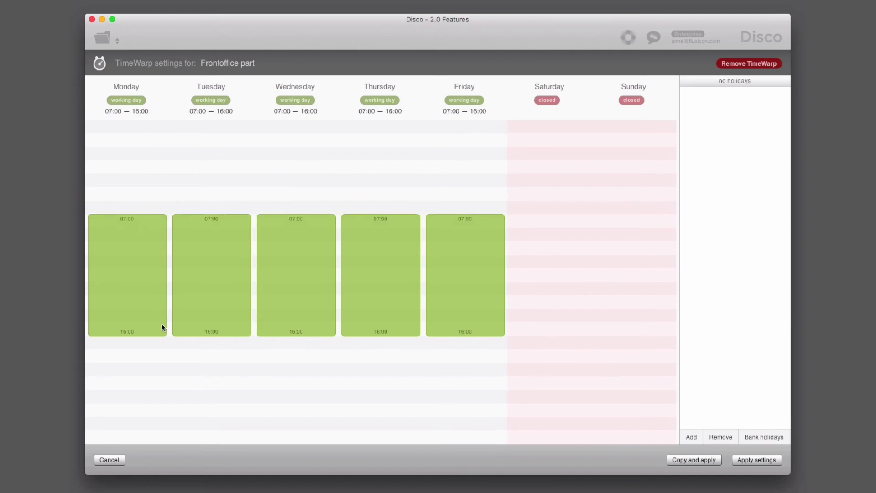
pyautogui.moveTo(152, 335); pyautogui.dragTo(146, 404)
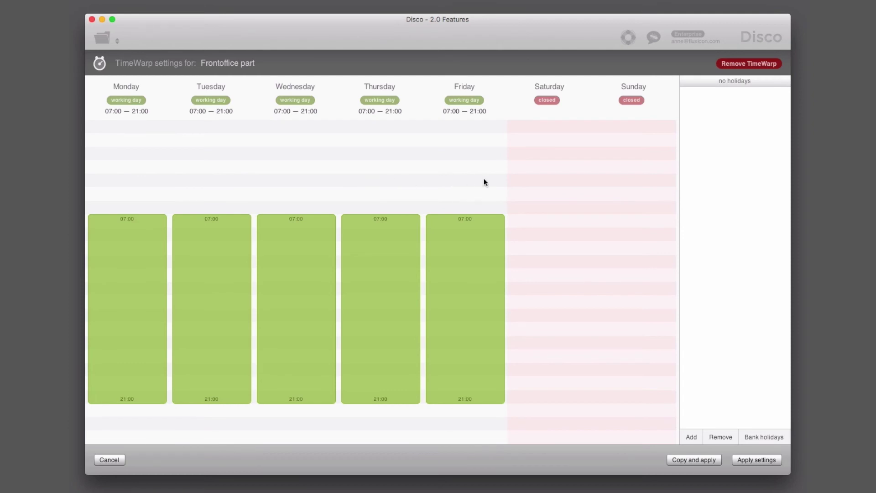
# Step: Make Saturday a working day with business hours from 08:00 to 18:00
pyautogui.click(547, 101)
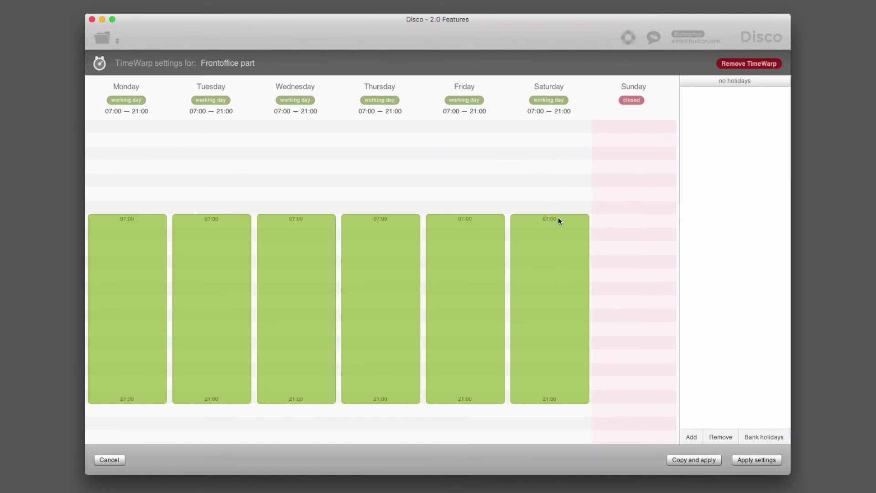
pyautogui.moveTo(560, 218)
pyautogui.mouseDown()
pyautogui.moveTo(563, 245)
pyautogui.moveTo(562, 230)
pyautogui.mouseUp()
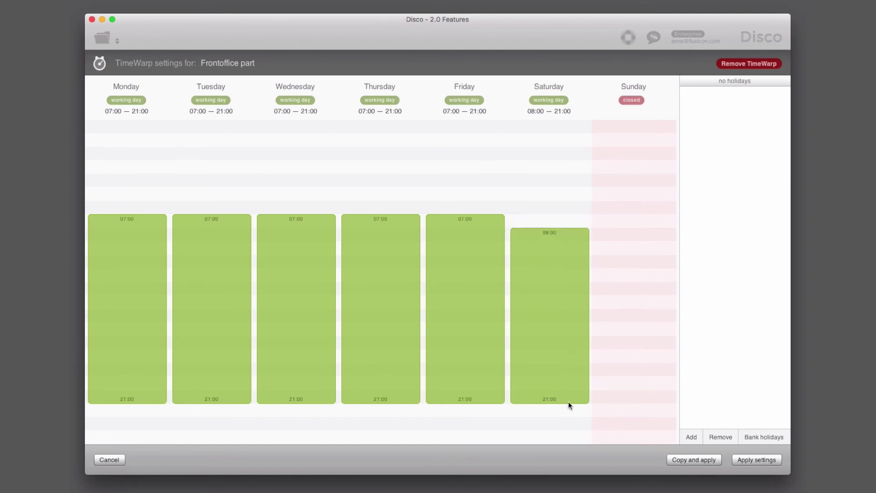
pyautogui.moveTo(568, 403); pyautogui.dragTo(572, 362)
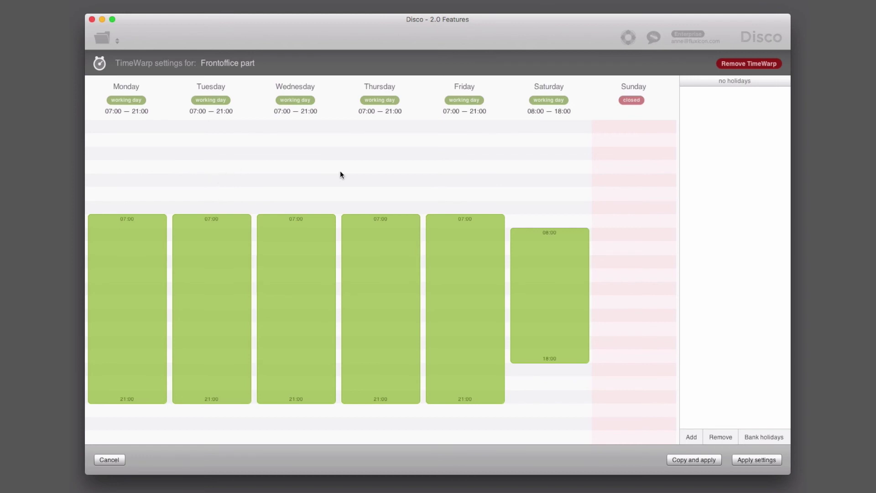
# Step: Apply the TimeWarp settings to a copy named "Frontoffice part (business hours)"
pyautogui.click(690, 457)
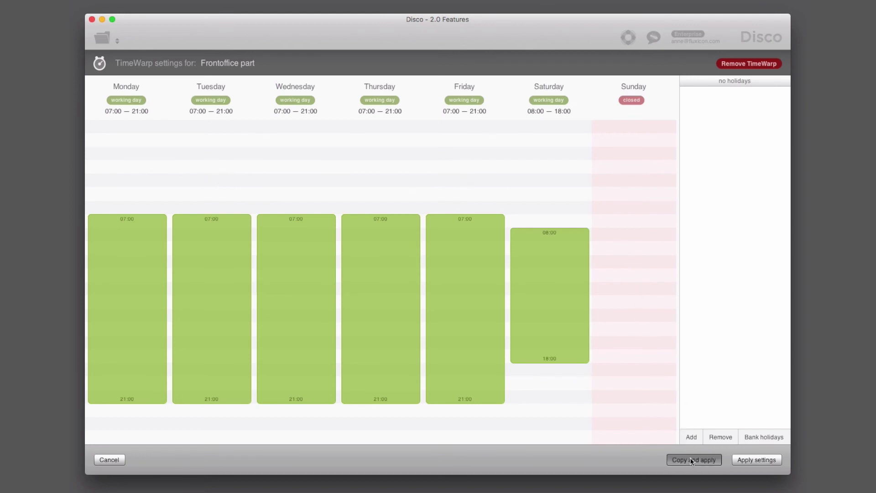
pyautogui.click(670, 401)
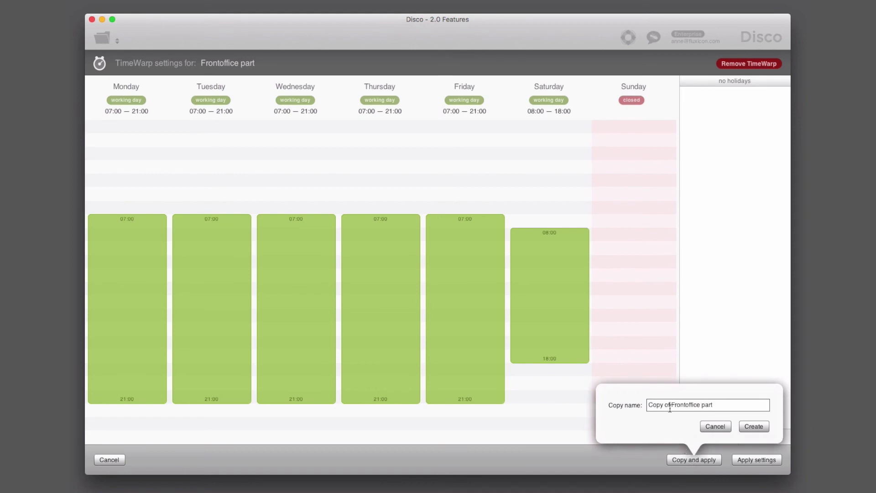
pyautogui.moveTo(670, 402); pyautogui.dragTo(633, 408)
pyautogui.press('BackSpace')
pyautogui.write('(business hours')
pyautogui.click(754, 426)
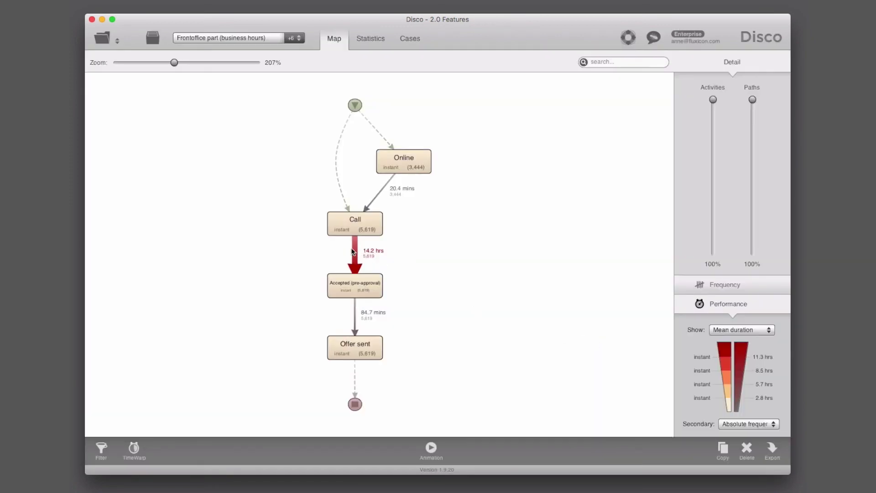
# Step: Compare the mean durations on the Frontoffice part map with those of its business hours copy
pyautogui.click(266, 38)
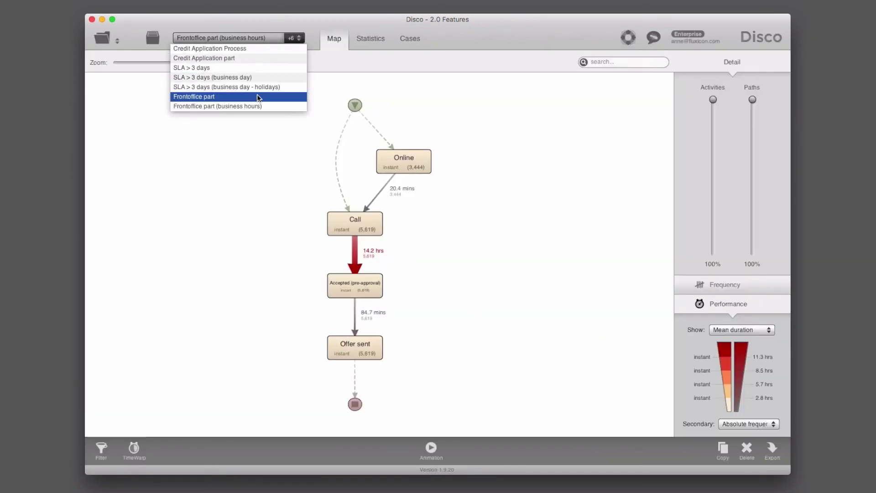
pyautogui.click(257, 95)
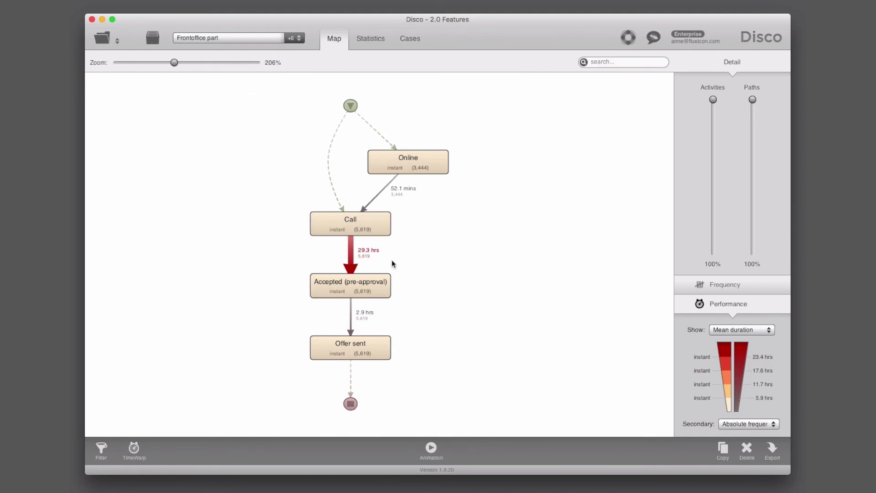
pyautogui.click(268, 36)
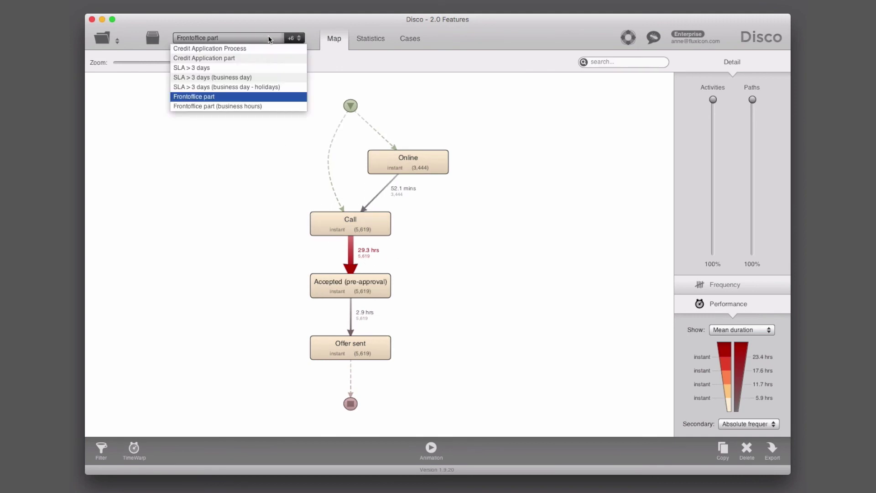
pyautogui.click(256, 110)
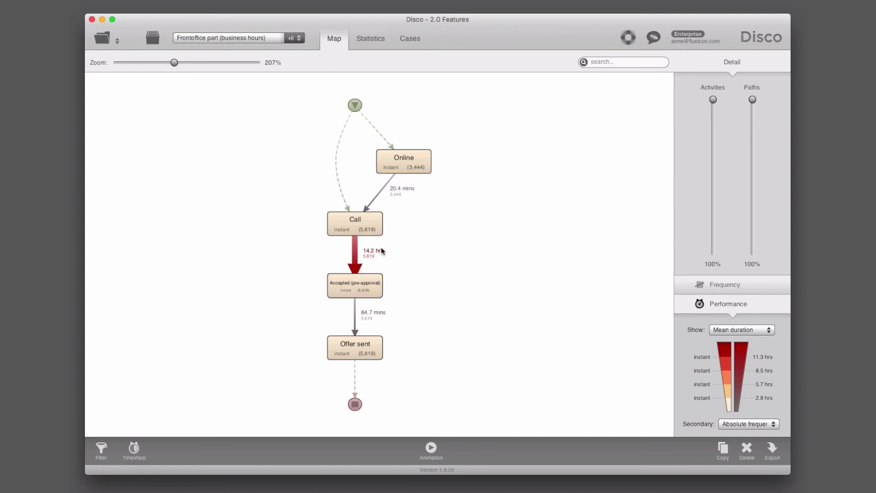
# Step: Add a Follower filter for the path from Call to Accepted (pre-approval), requiring longer than 8 hours between the matching events
pyautogui.click(356, 254)
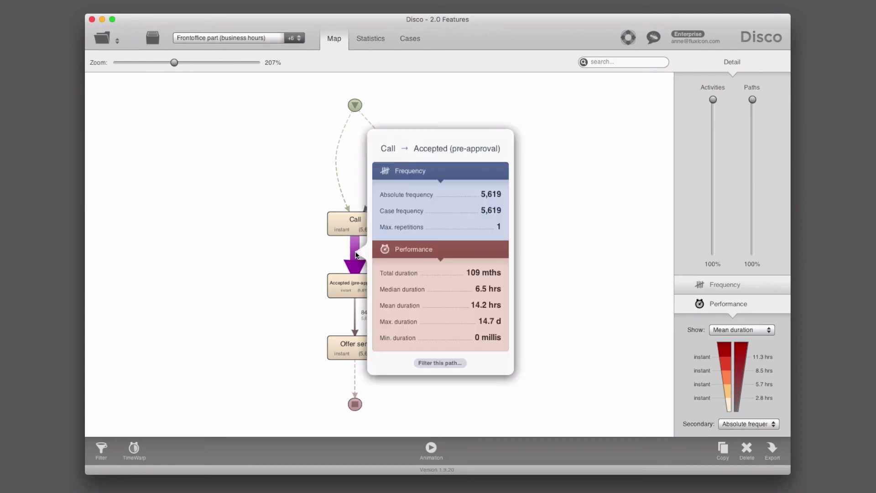
pyautogui.click(445, 363)
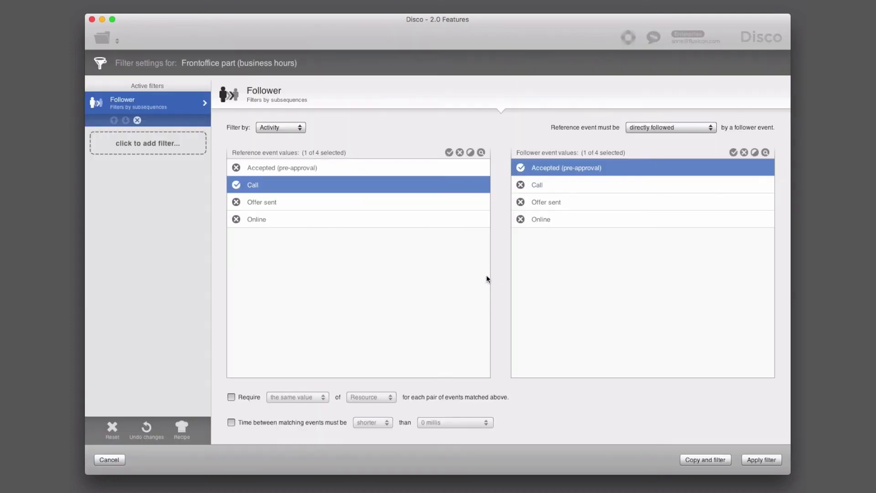
pyautogui.click(231, 422)
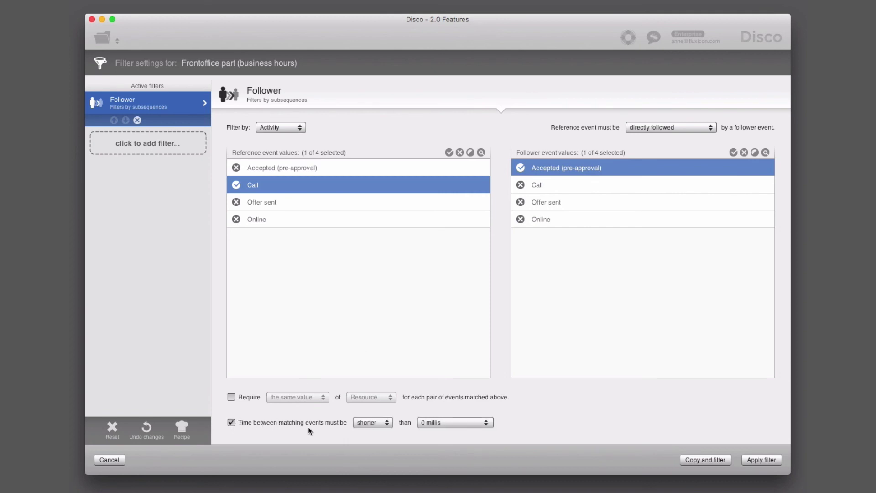
pyautogui.click(377, 423)
pyautogui.click(447, 423)
pyautogui.click(559, 410)
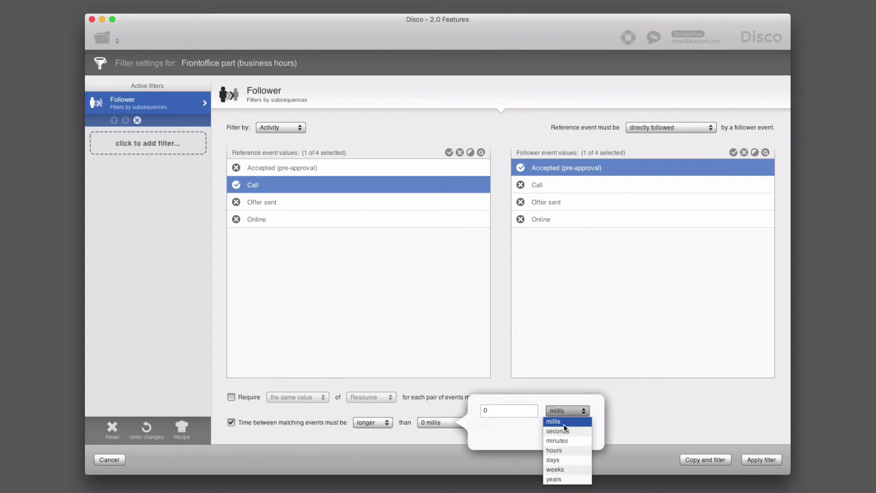
pyautogui.click(571, 451)
pyautogui.write('8')
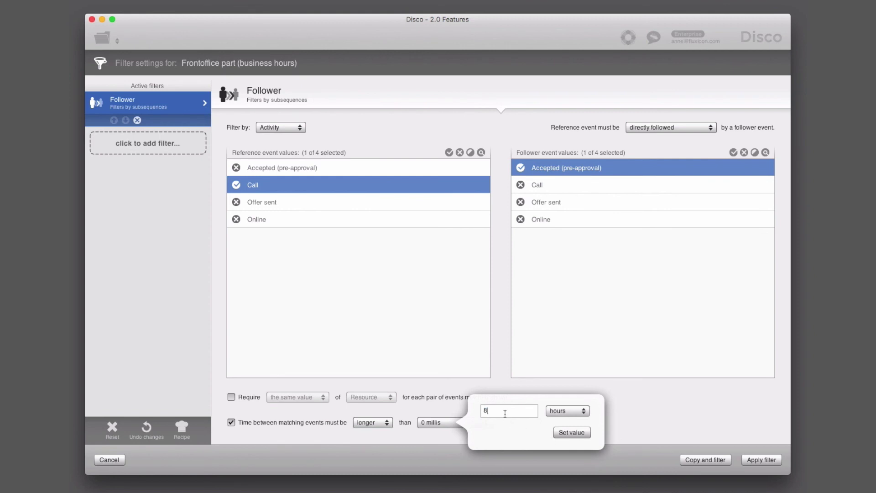
pyautogui.click(571, 432)
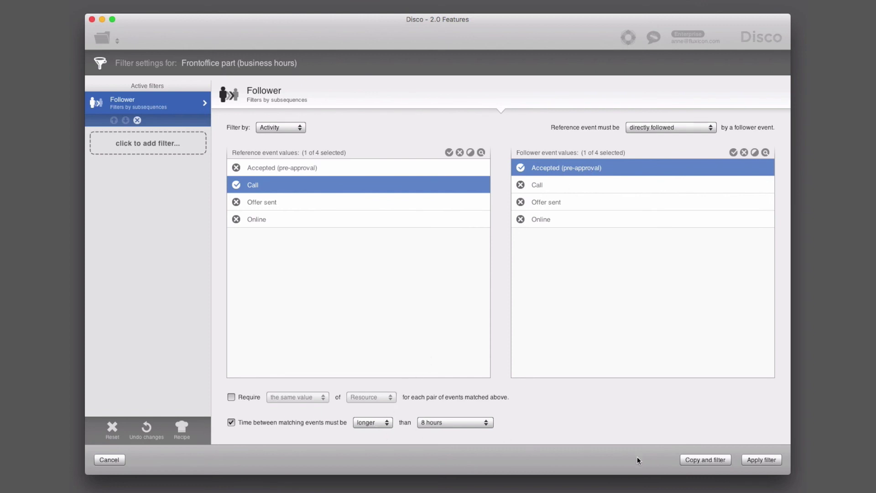
# Step: Apply the Follower filter to a copy named "SLA > 8hours: Frontoffice part (business hours)"
pyautogui.click(705, 460)
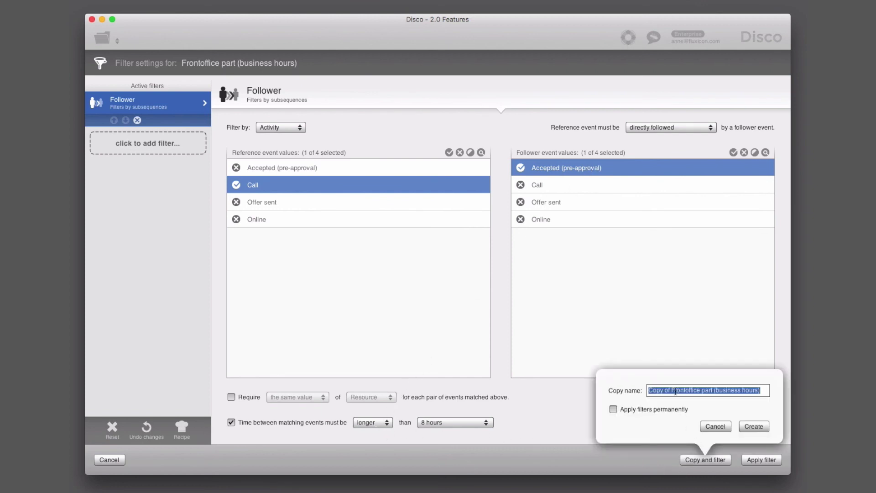
pyautogui.click(671, 391)
pyautogui.moveTo(671, 392); pyautogui.dragTo(622, 393)
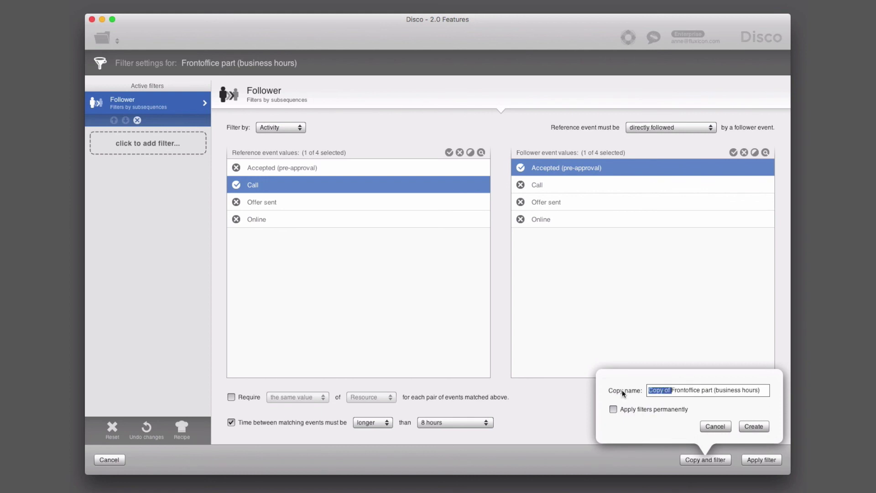
pyautogui.write('SLA ')
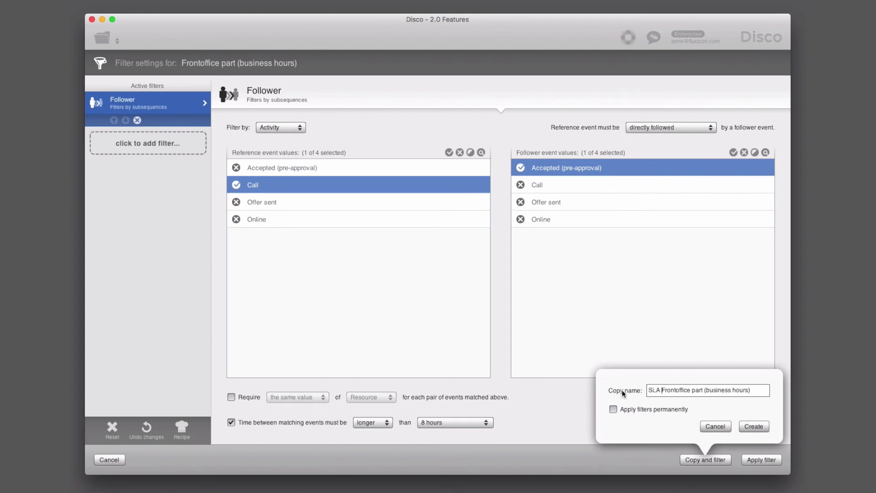
pyautogui.write('>  8hou')
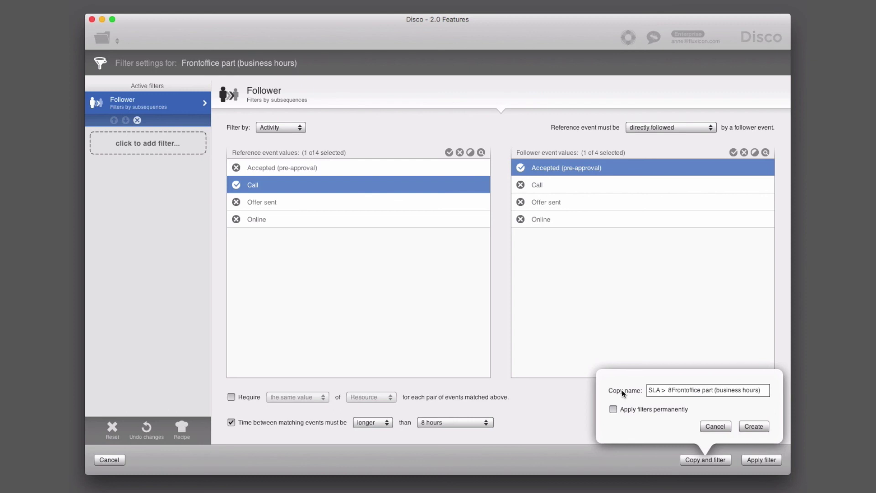
pyautogui.write('rs')
pyautogui.press('BackSpace')
pyautogui.write(':')
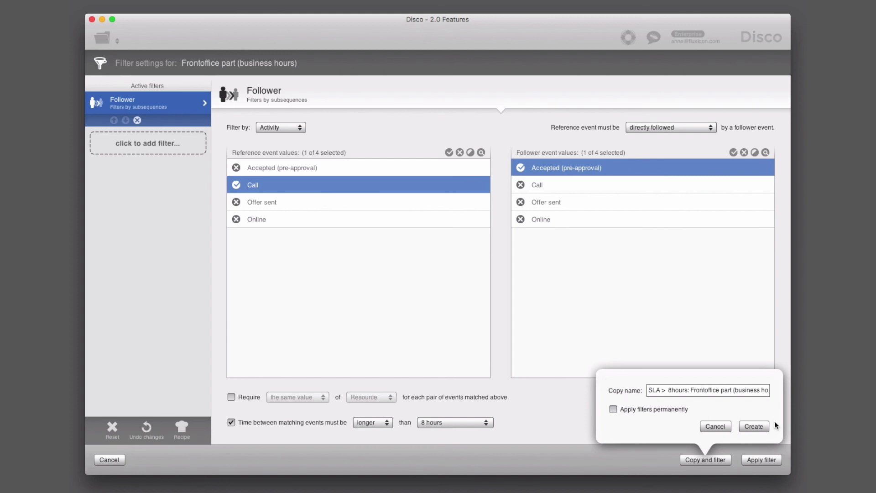
pyautogui.click(760, 426)
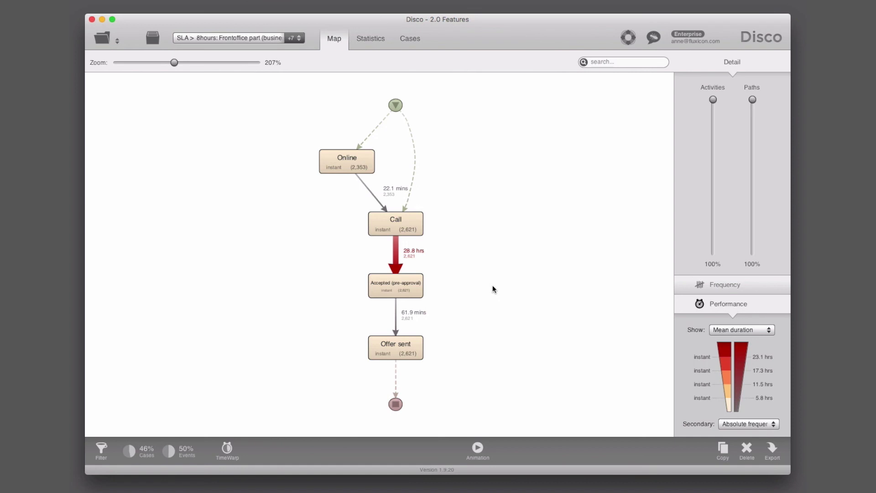
# Step: Remove TimeWarp from the SLA > 8hours data set and apply the settings directly to it
pyautogui.click(227, 449)
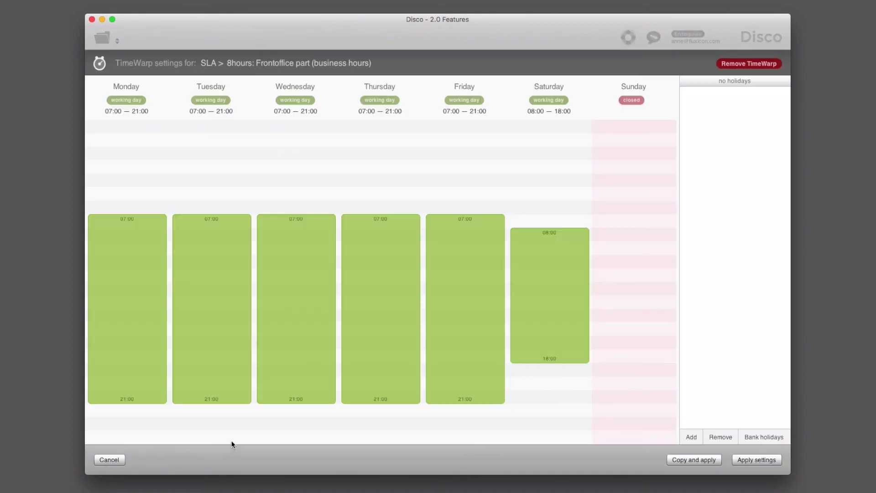
pyautogui.click(740, 64)
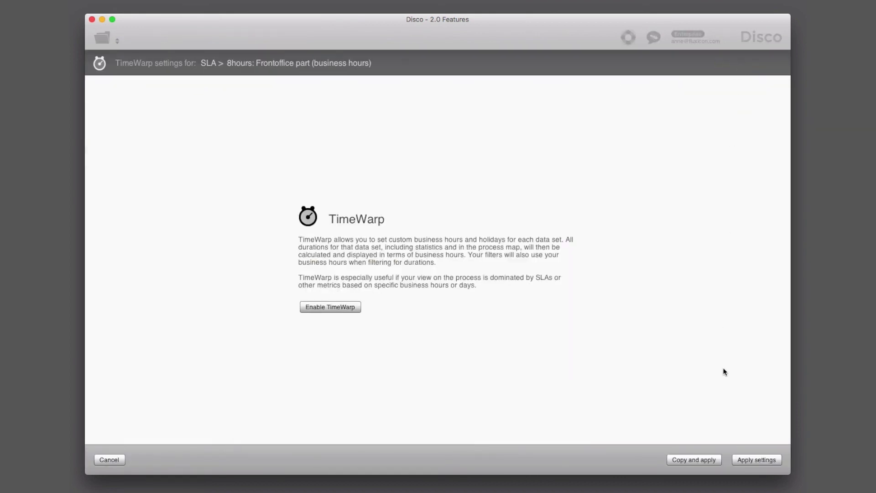
pyautogui.click(751, 459)
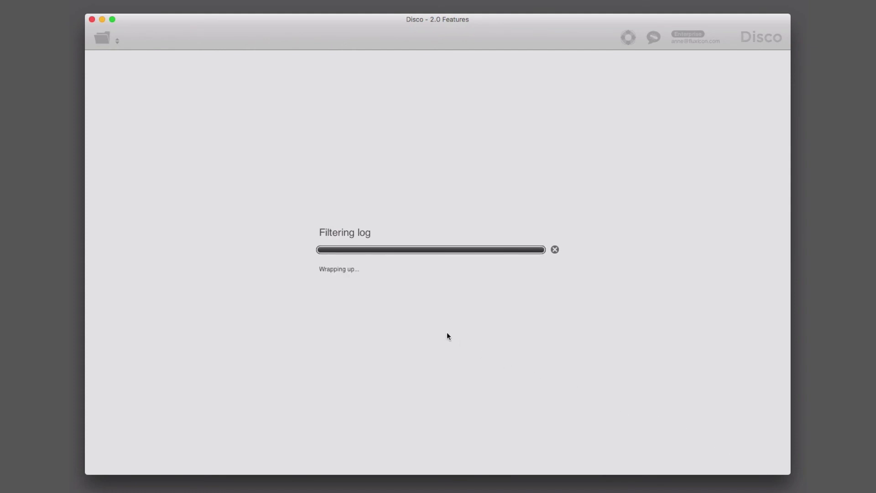